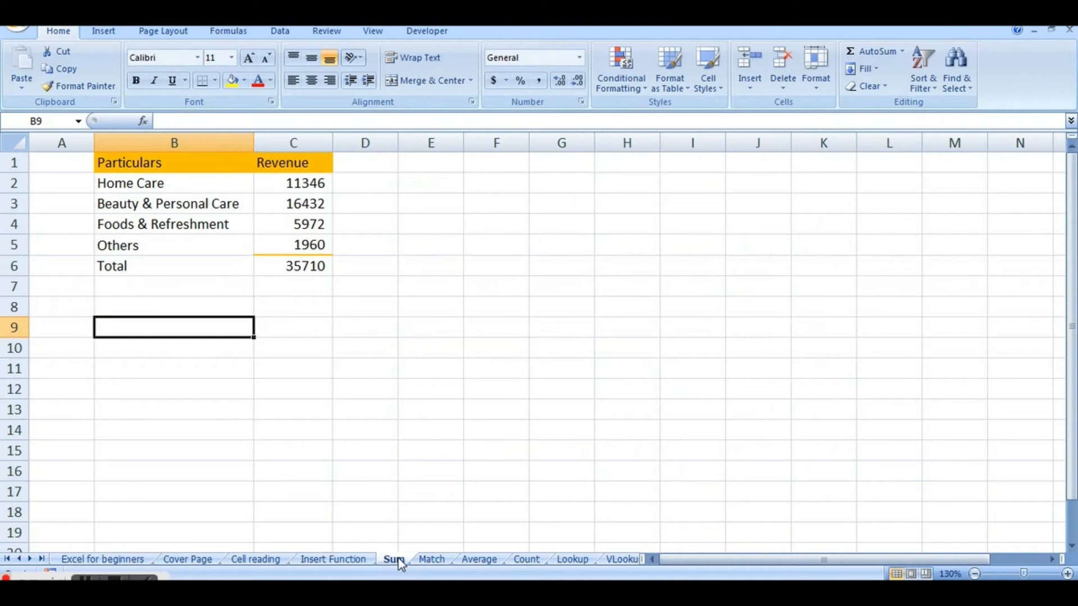
Look through the Match, Average and Count worksheets
{"action": "left_click", "coordinate": [435, 560]}
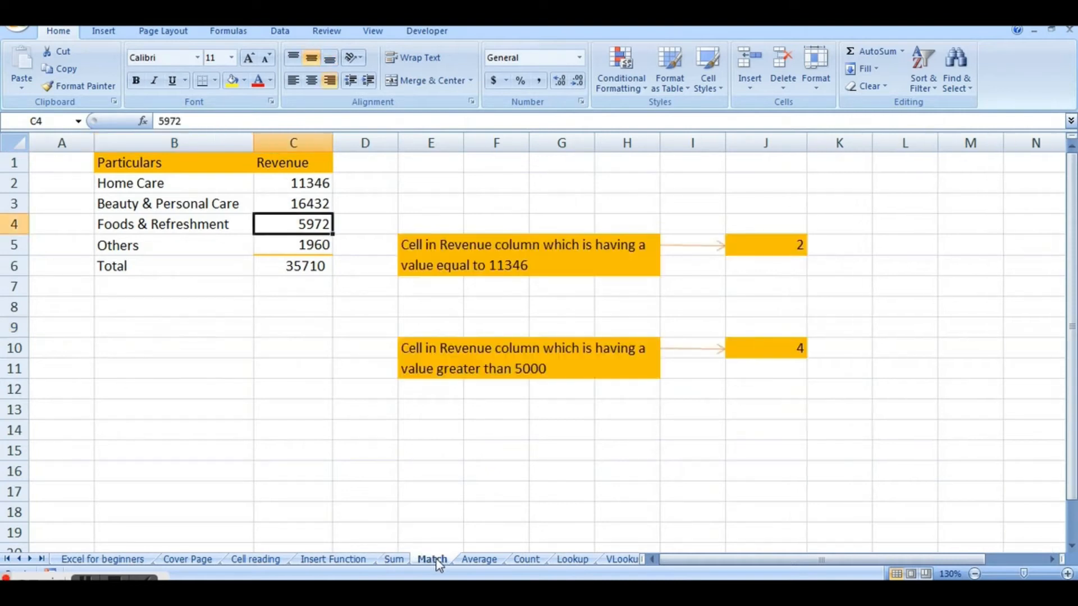
{"action": "left_click", "coordinate": [470, 558]}
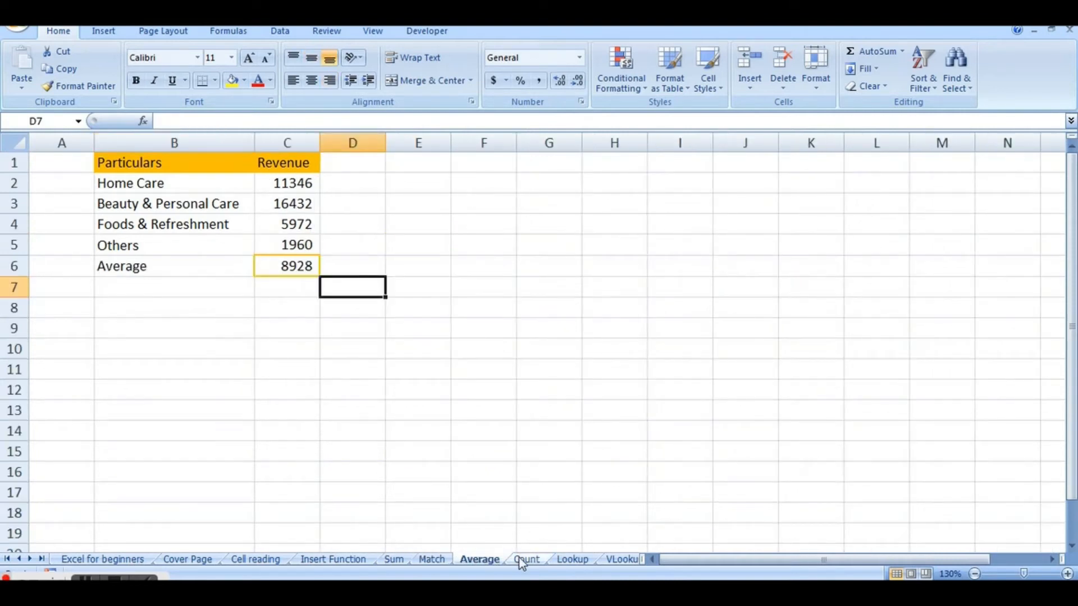
{"action": "left_click", "coordinate": [520, 559]}
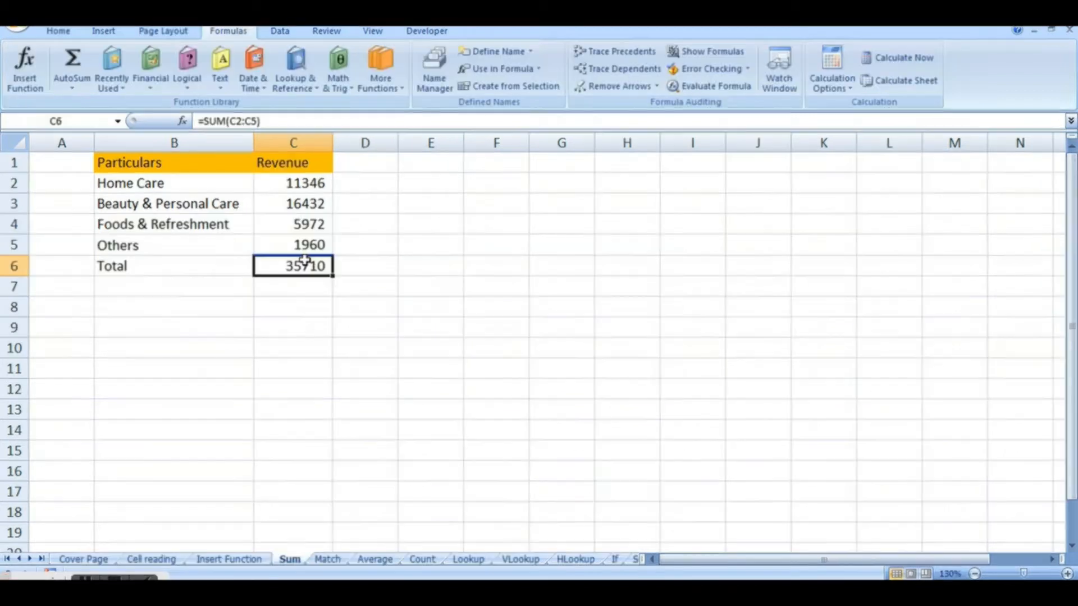
Clear the existing total formula from cell C6 on the Sum sheet and highlight the revenue figures in C2:C5
{"action": "key", "text": "Delete"}
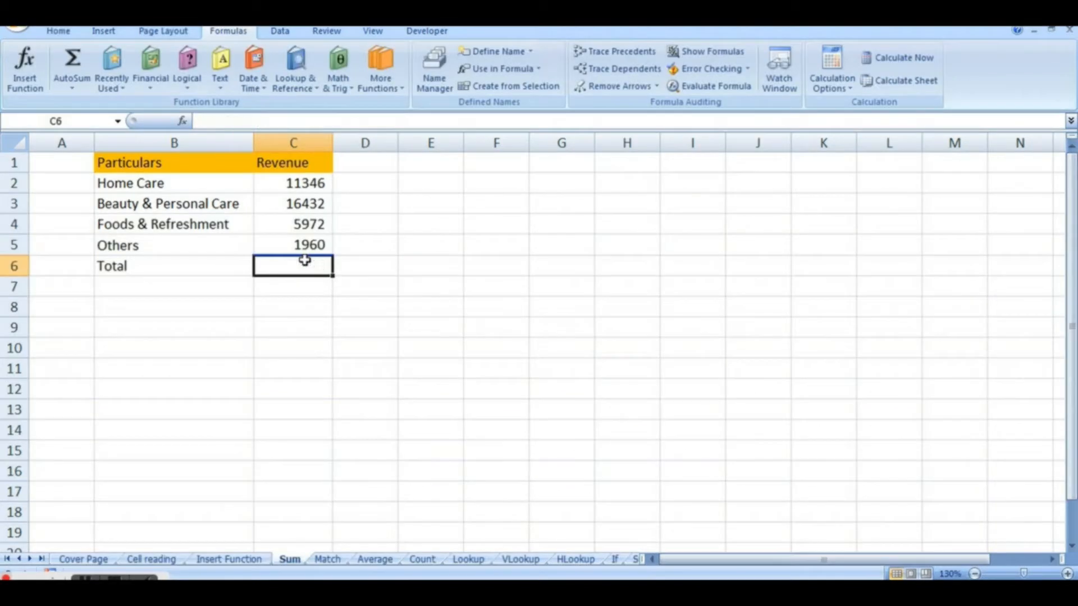
{"action": "left_click", "coordinate": [372, 303]}
{"action": "left_click_drag", "start_coordinate": [308, 179], "coordinate": [308, 246]}
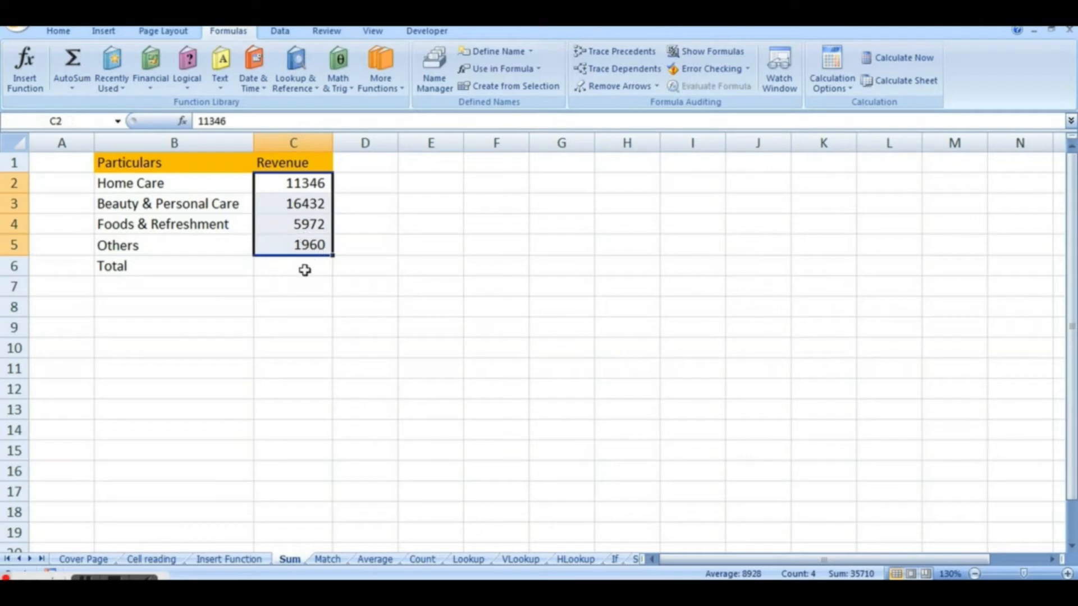
Enter a SUM formula in cell C6 that adds the individual cells as separate arguments: =SUM(C2,C3,C4,C5)
{"action": "left_click", "coordinate": [304, 269]}
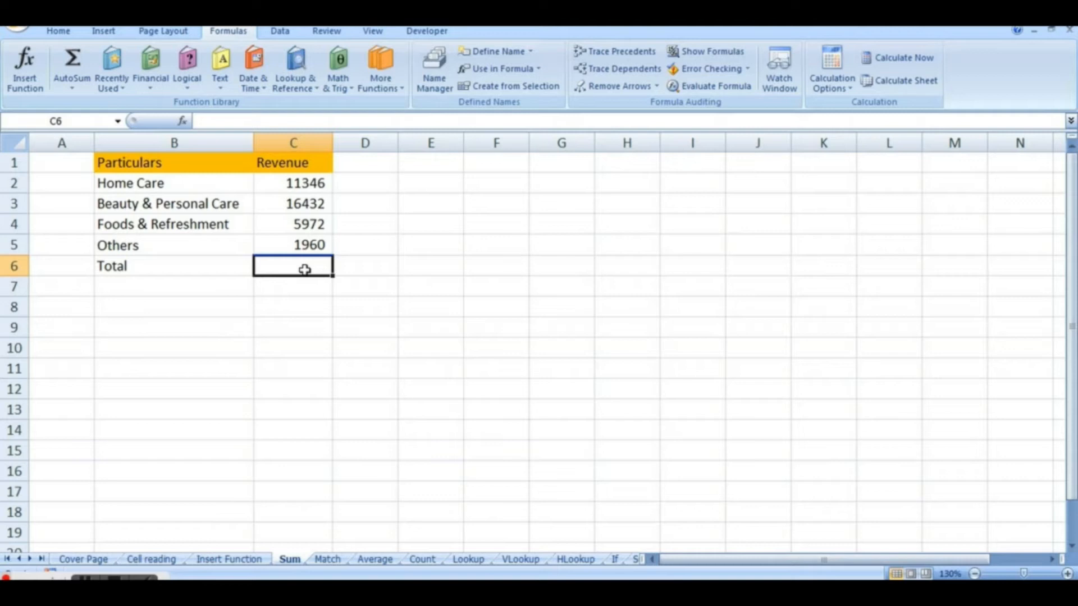
{"action": "type", "text": "="}
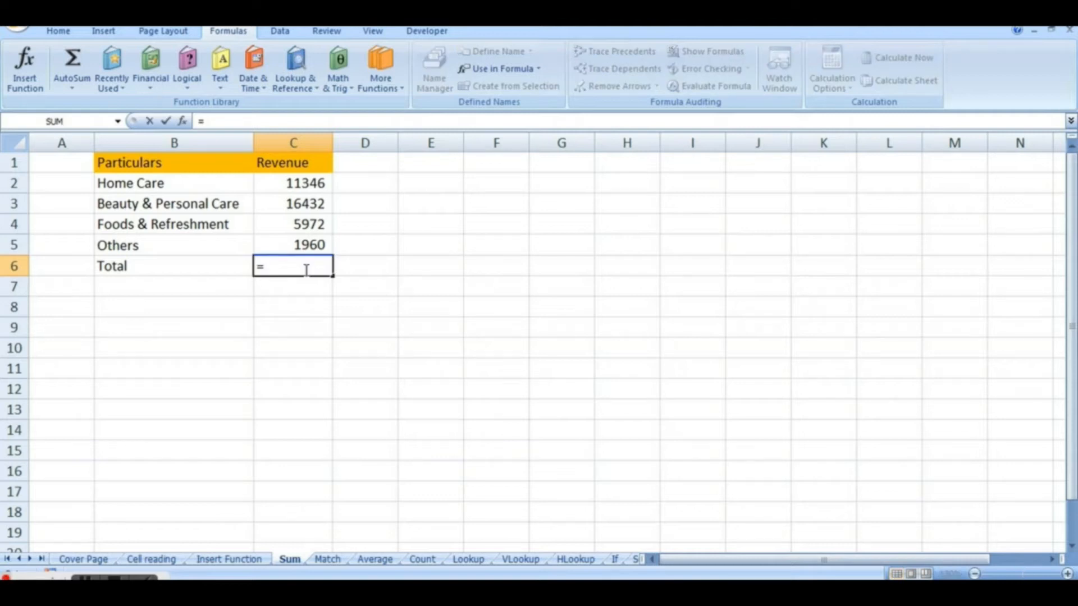
{"action": "type", "text": "S"}
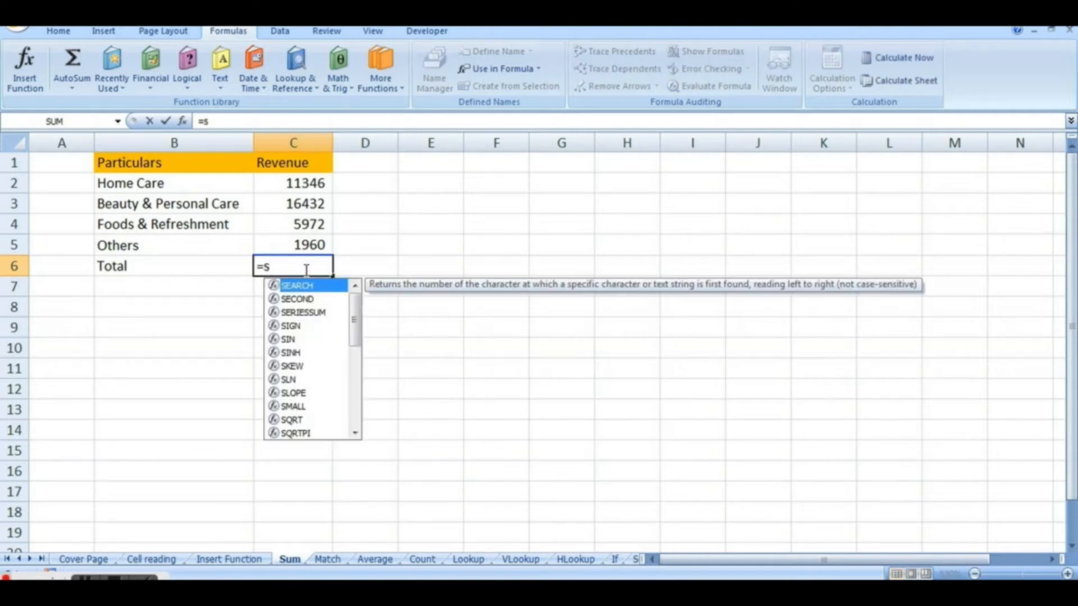
{"action": "type", "text": "um"}
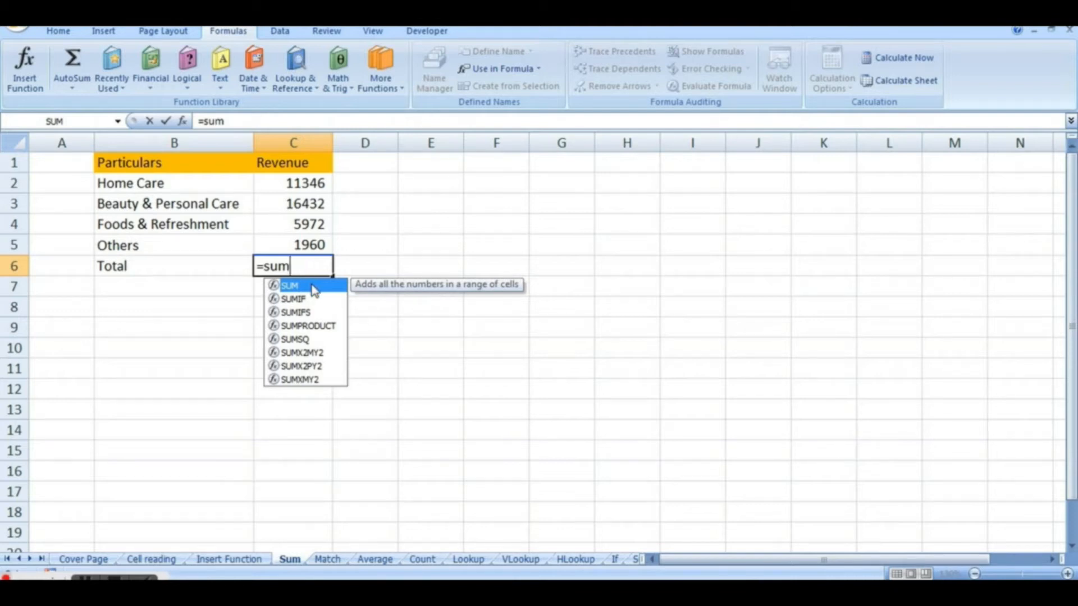
{"action": "double_click", "coordinate": [314, 287]}
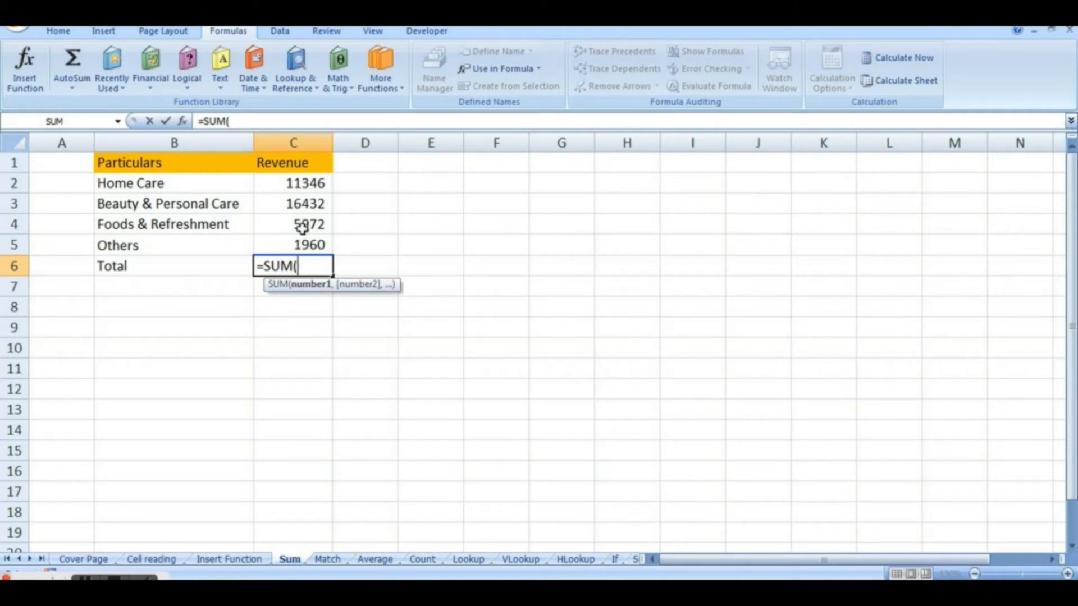
{"action": "left_click", "coordinate": [298, 183]}
{"action": "type", "text": ","}
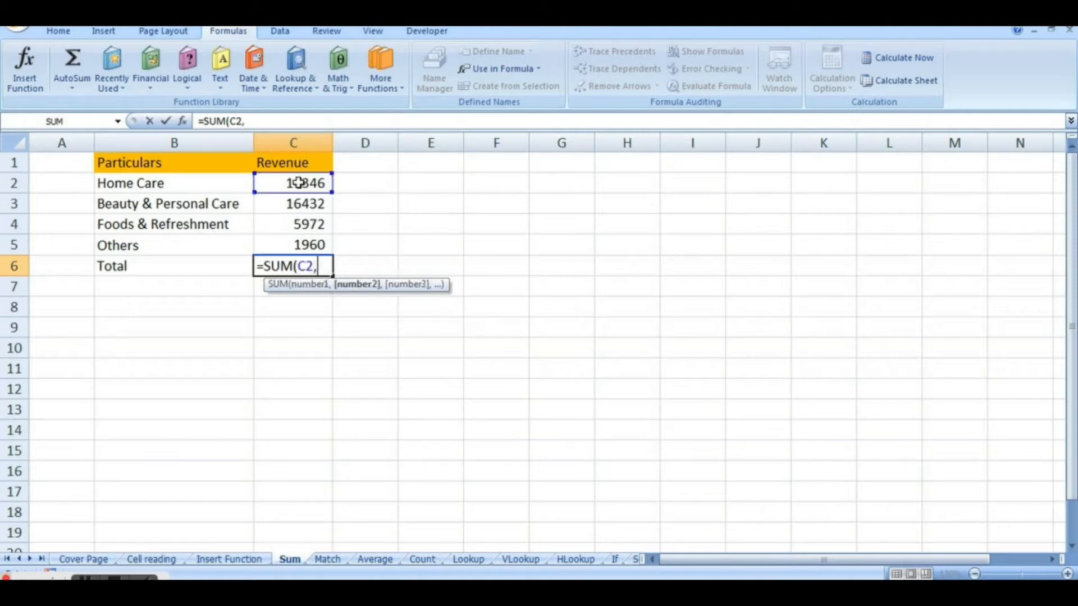
{"action": "left_click", "coordinate": [298, 201]}
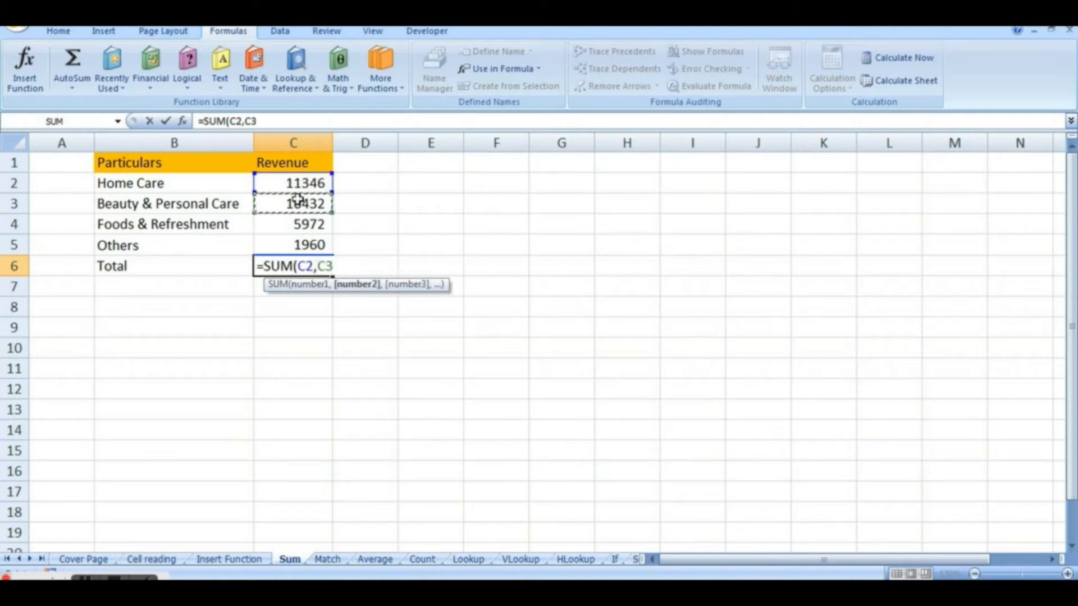
{"action": "type", "text": ","}
{"action": "left_click", "coordinate": [295, 222]}
{"action": "type", "text": ","}
{"action": "left_click", "coordinate": [294, 244]}
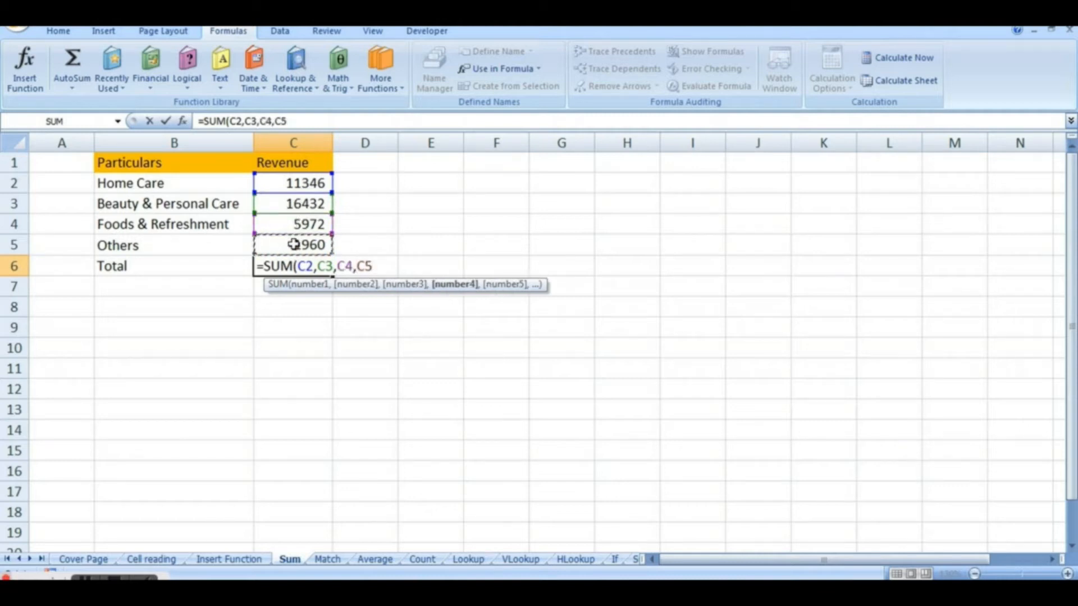
{"action": "type", "text": ")"}
{"action": "key", "text": "Return"}
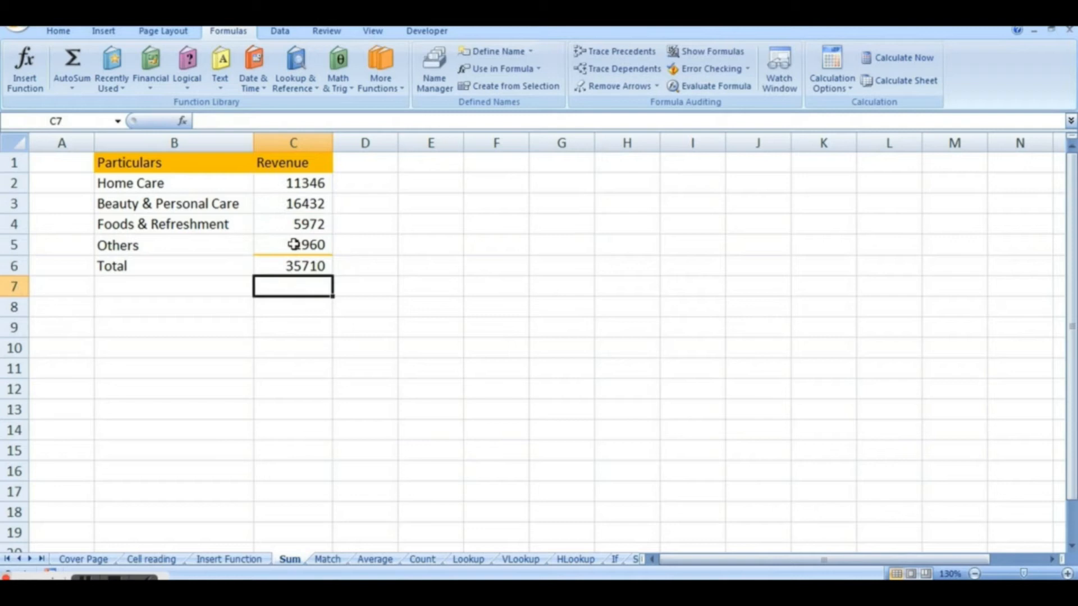
{"action": "left_click", "coordinate": [303, 267]}
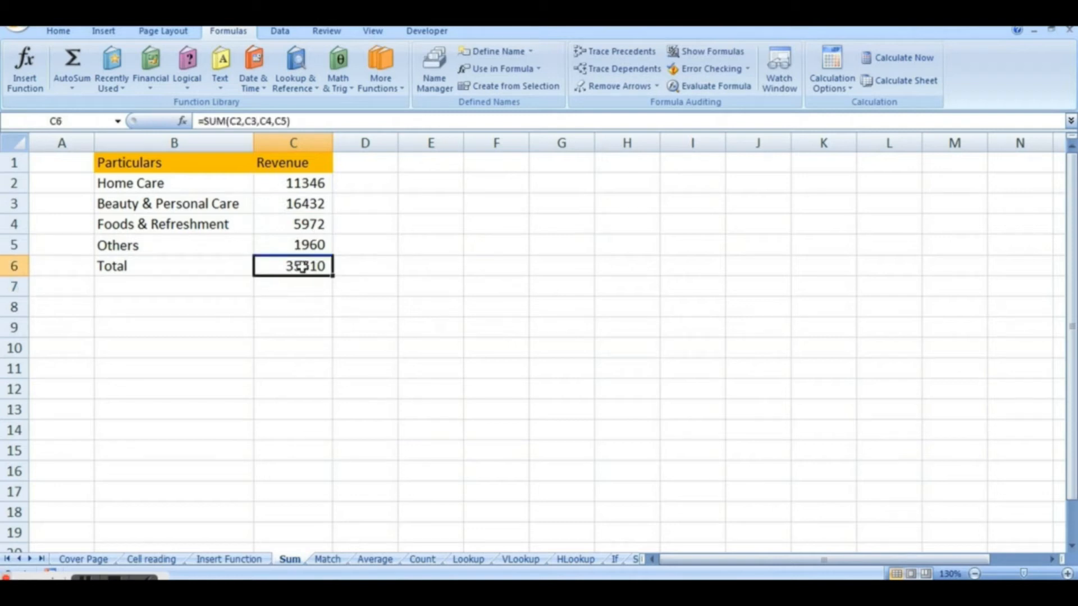
{"action": "type", "text": "="}
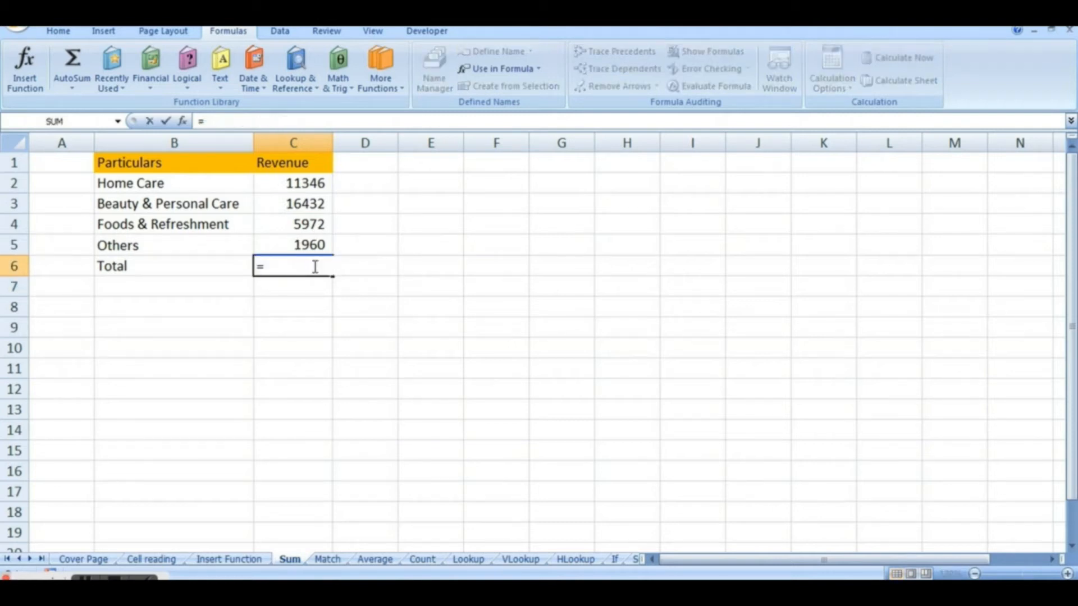
{"action": "type", "text": "Sum"}
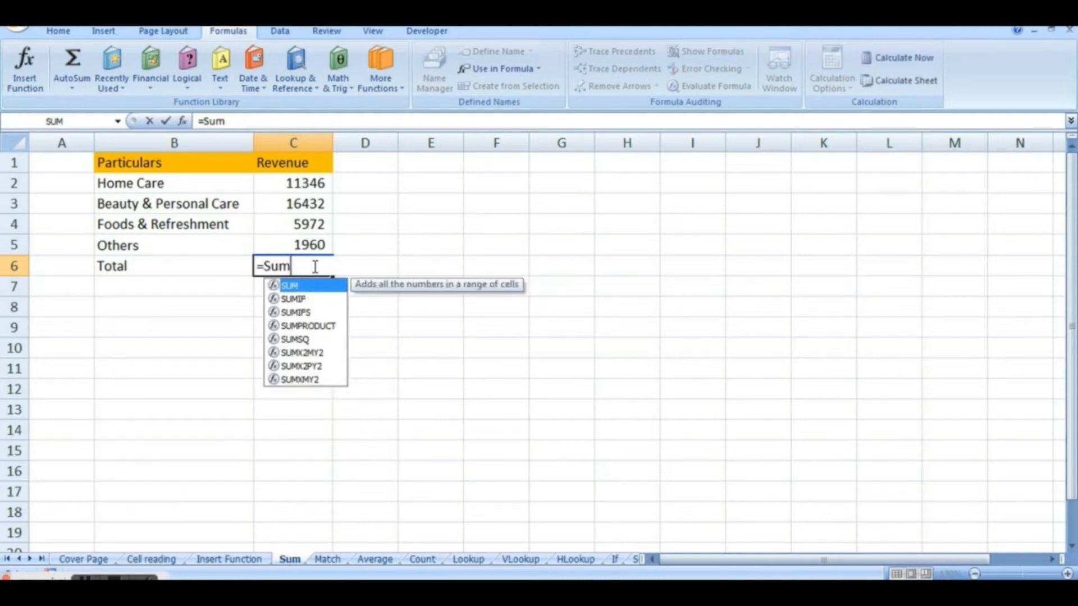
{"action": "left_click", "coordinate": [301, 183]}
{"action": "left_click_drag", "start_coordinate": [301, 183], "coordinate": [292, 208]}
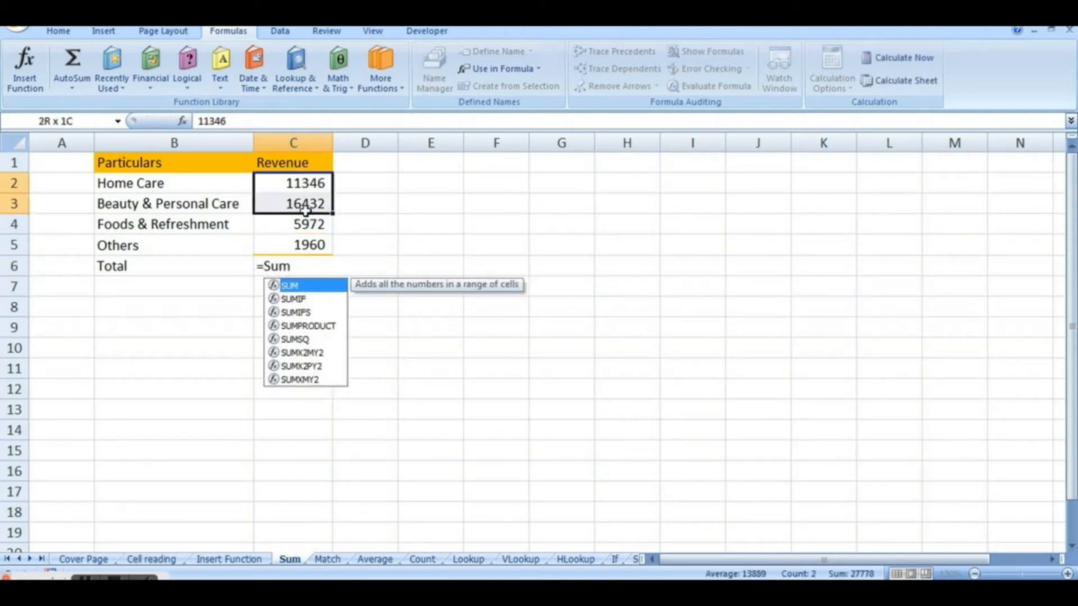
Enter a SUM formula in cell C6 that totals the revenue range: =SUM(C2:C5)
{"action": "left_click", "coordinate": [299, 267]}
{"action": "type", "text": "="}
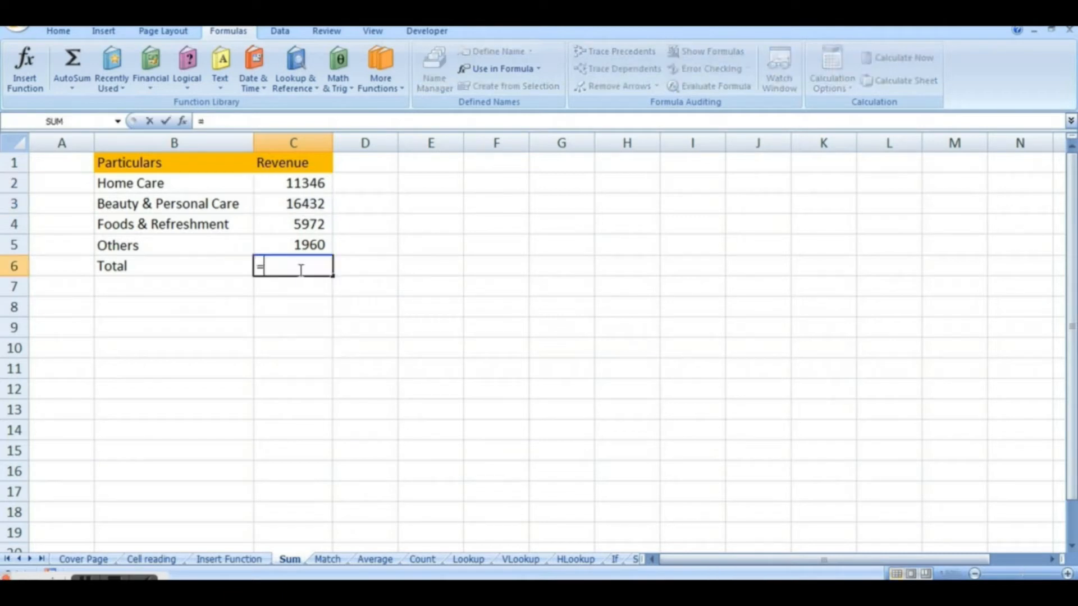
{"action": "type", "text": "Sum("}
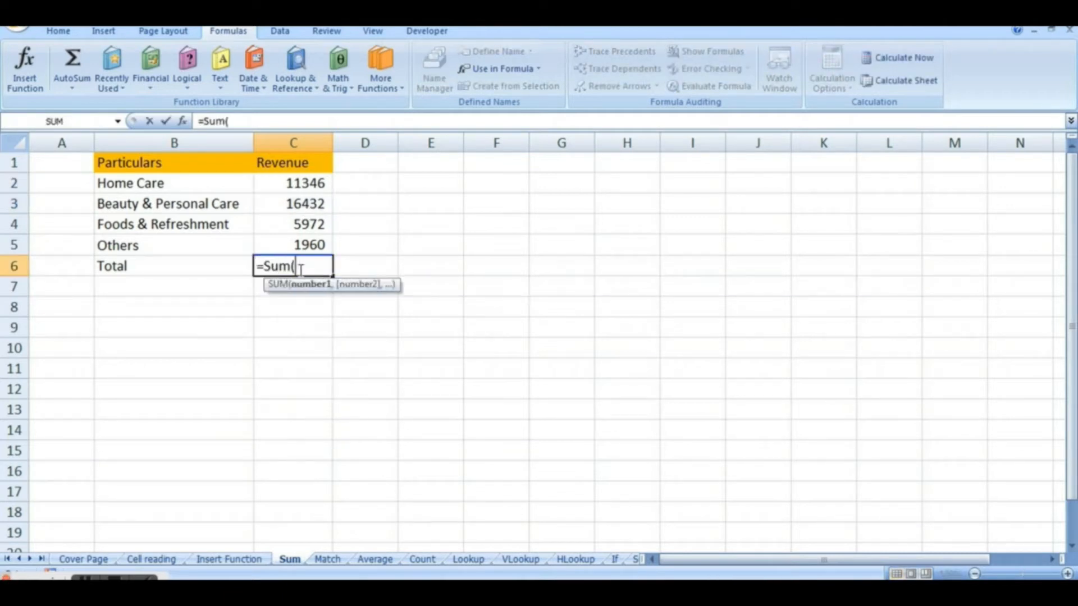
{"action": "left_click_drag", "start_coordinate": [298, 183], "coordinate": [298, 241]}
{"action": "type", "text": ")"}
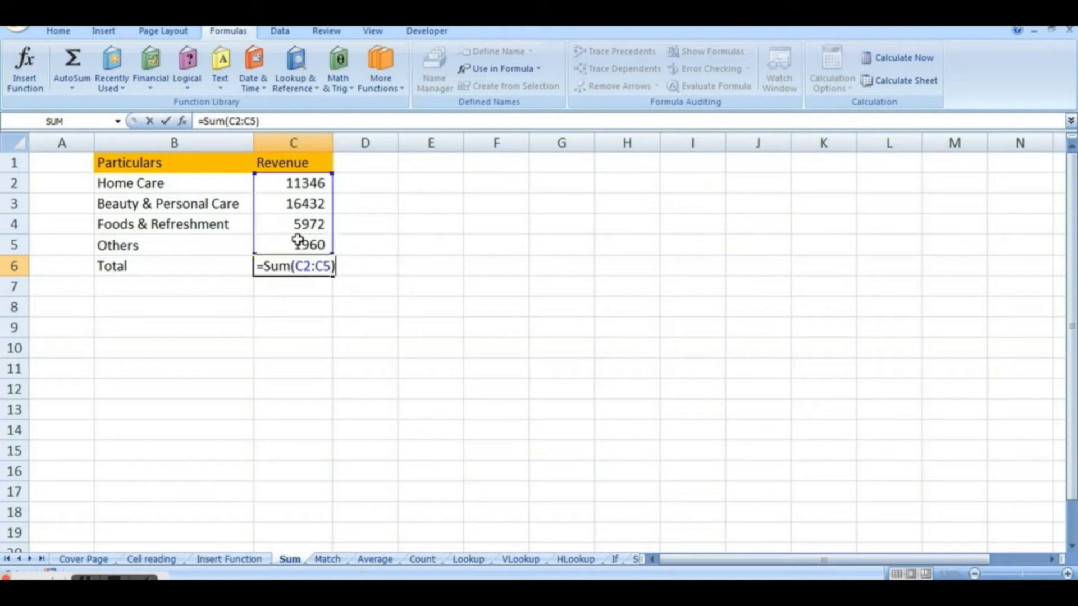
{"action": "key", "text": "Return"}
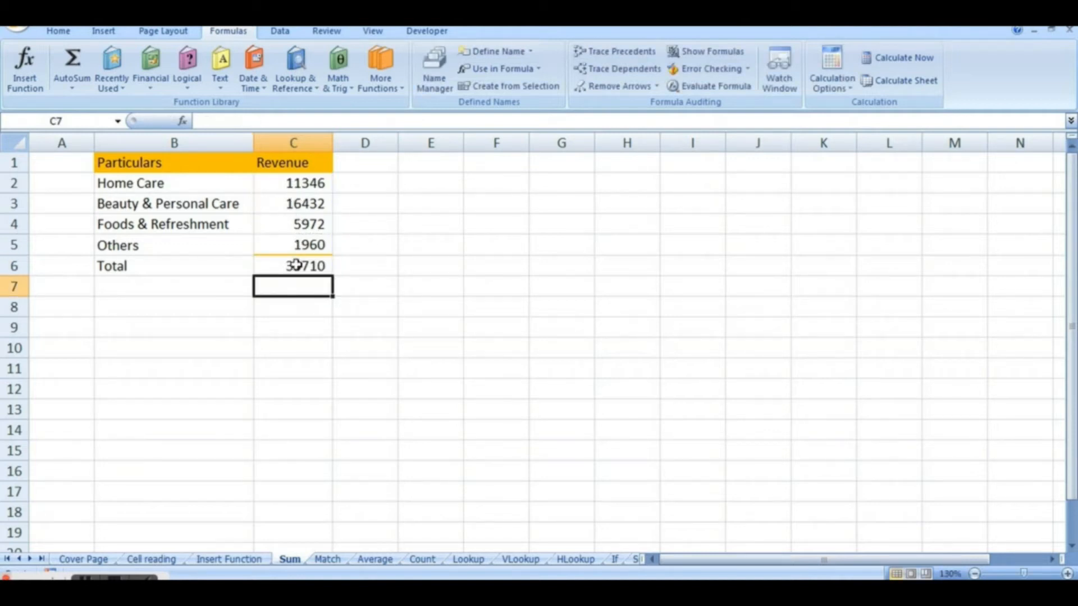
Clear the total formula from cell C6
{"action": "left_click", "coordinate": [296, 266]}
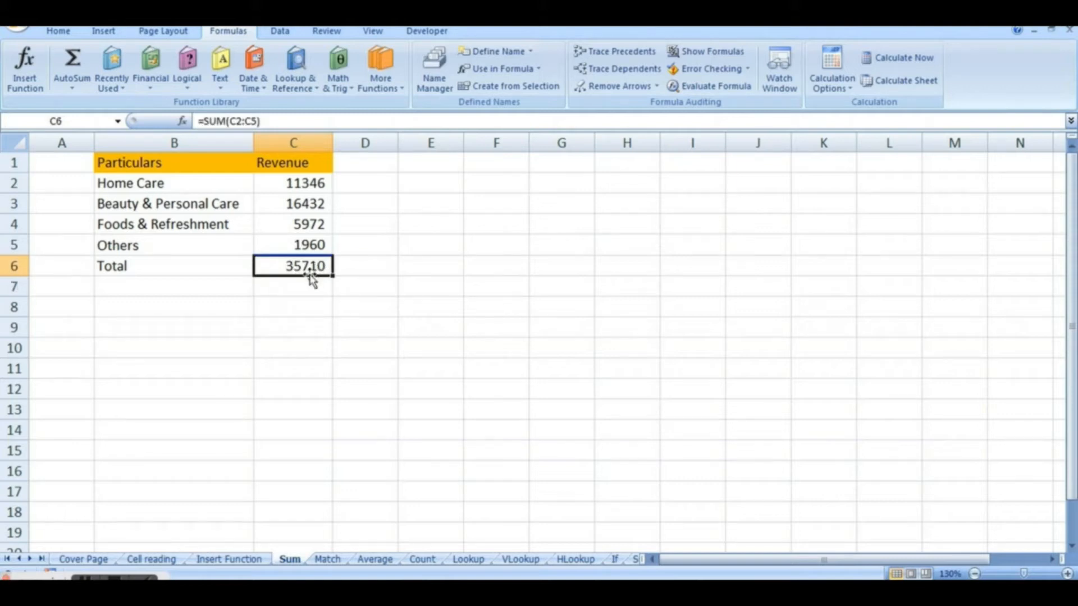
{"action": "type", "text": "="}
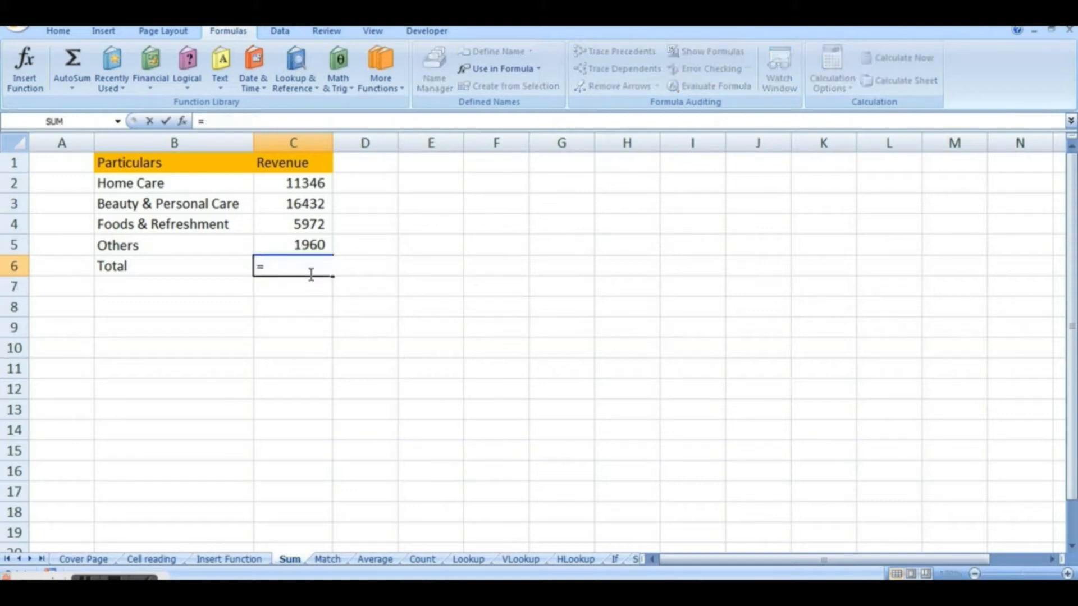
{"action": "key", "text": "BackSpace"}
{"action": "left_click", "coordinate": [57, 33]}
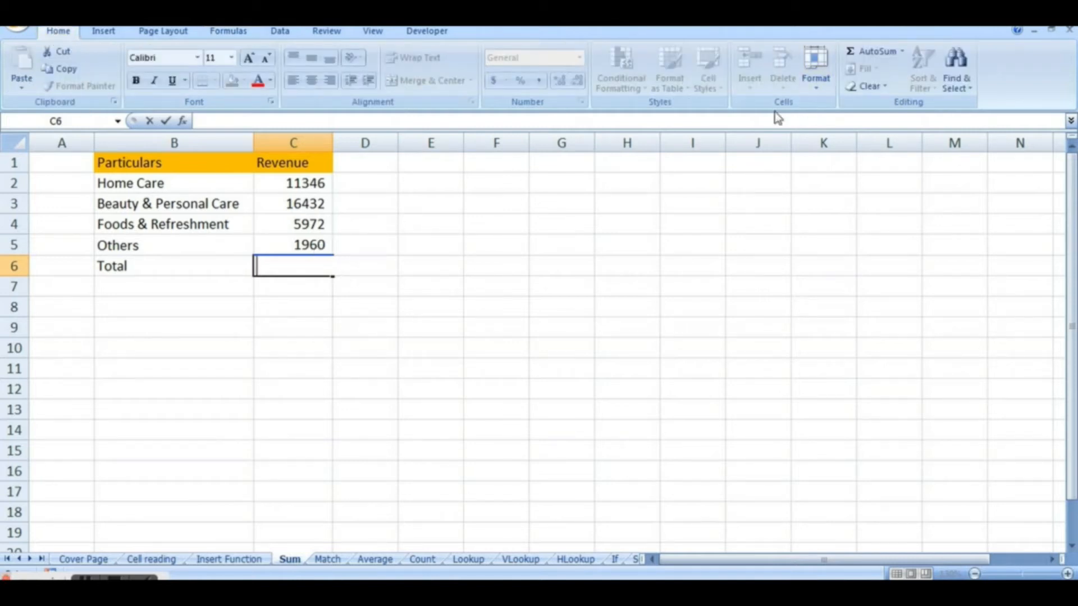
{"action": "left_click", "coordinate": [902, 51]}
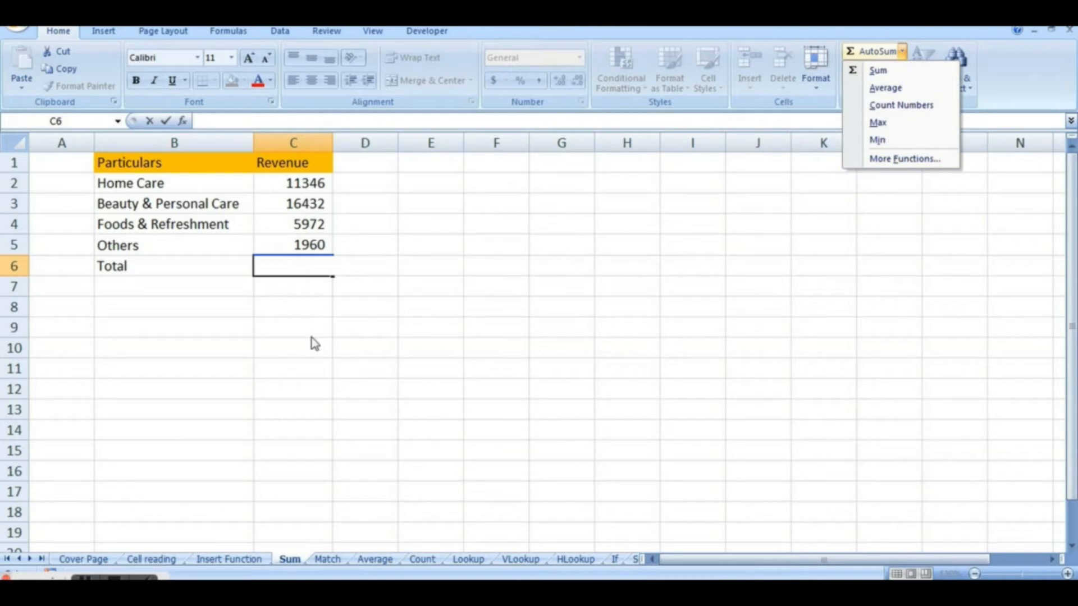
{"action": "key", "text": "Escape"}
{"action": "double_click", "coordinate": [293, 270]}
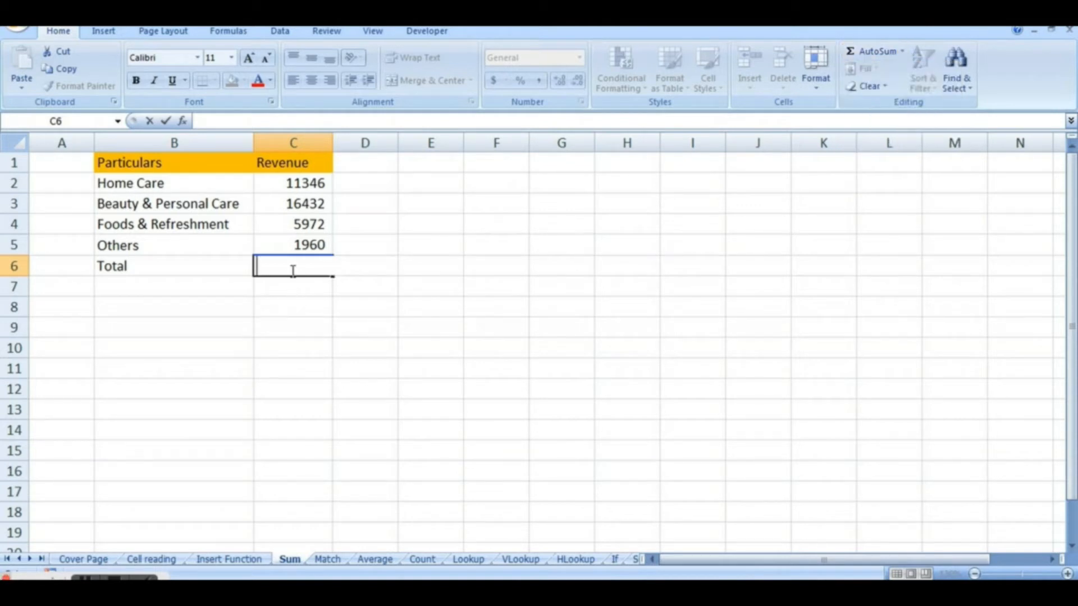
{"action": "type", "text": "="}
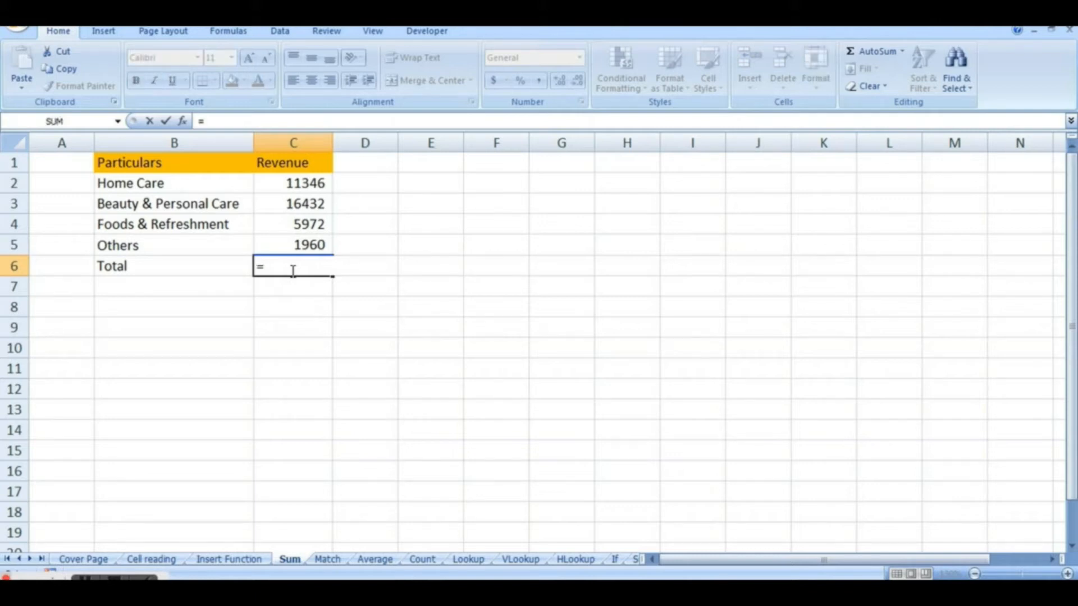
{"action": "key", "text": "BackSpace"}
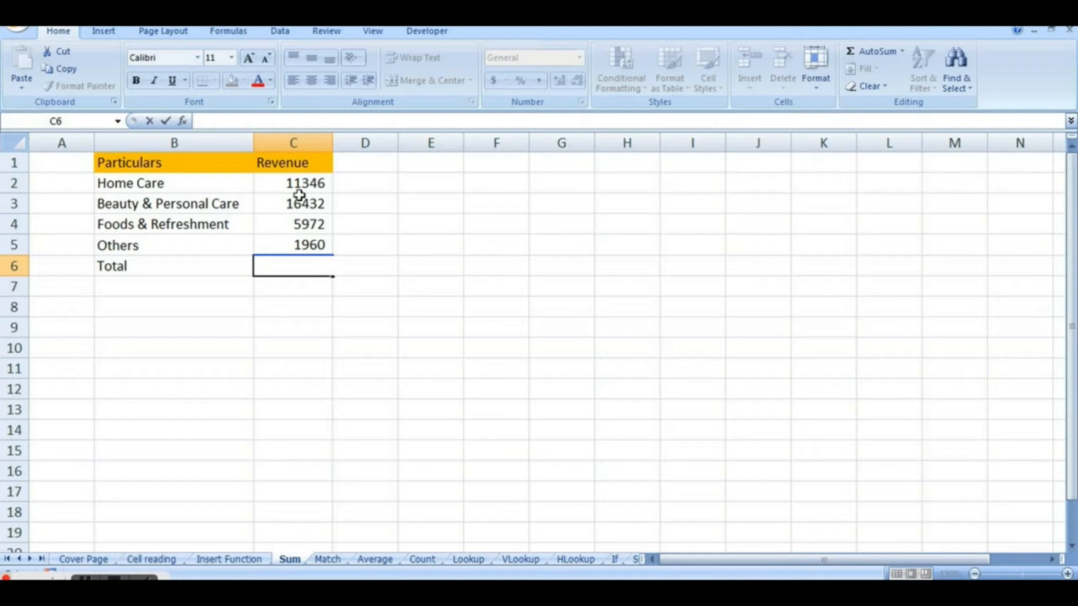
Total the revenue figures in C2:C5 into cell C6 using AutoSum
{"action": "left_click_drag", "start_coordinate": [296, 181], "coordinate": [292, 245]}
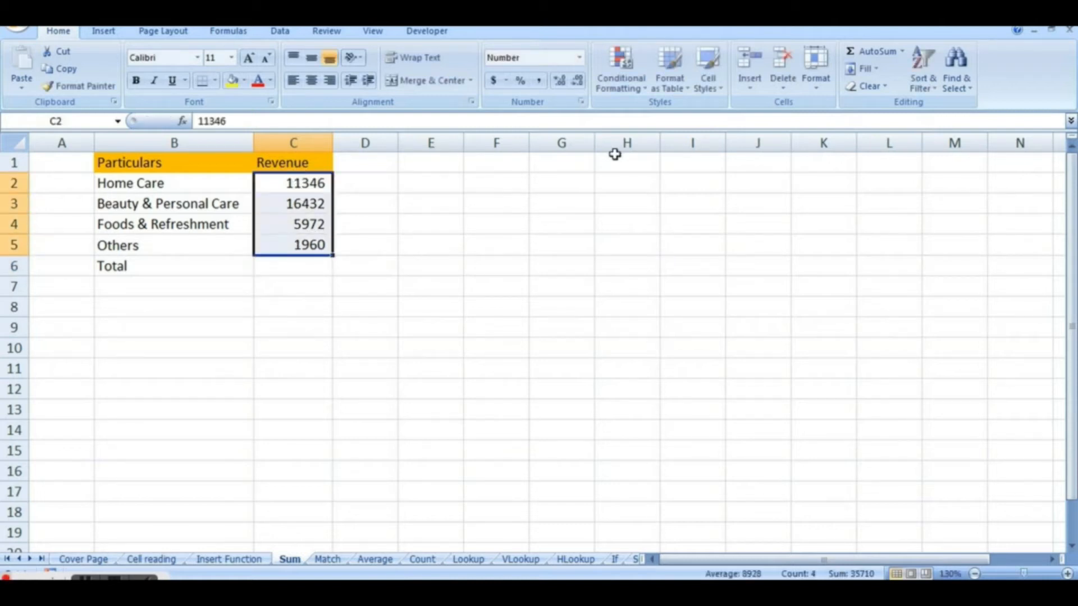
{"action": "key", "text": "shift+Down"}
{"action": "left_click", "coordinate": [869, 54]}
{"action": "left_click", "coordinate": [326, 262]}
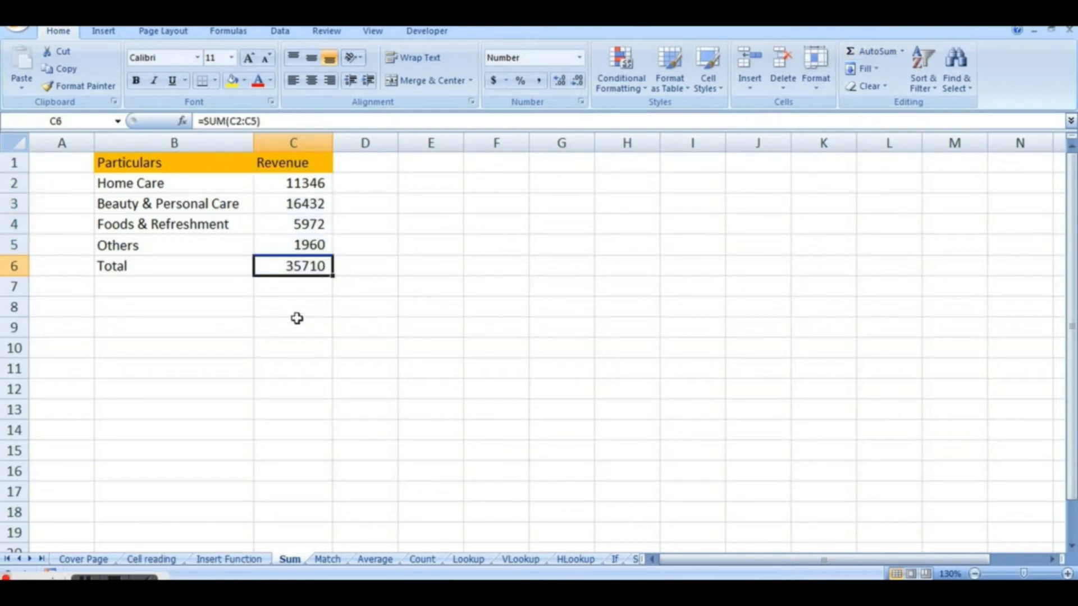
{"action": "left_click", "coordinate": [328, 318]}
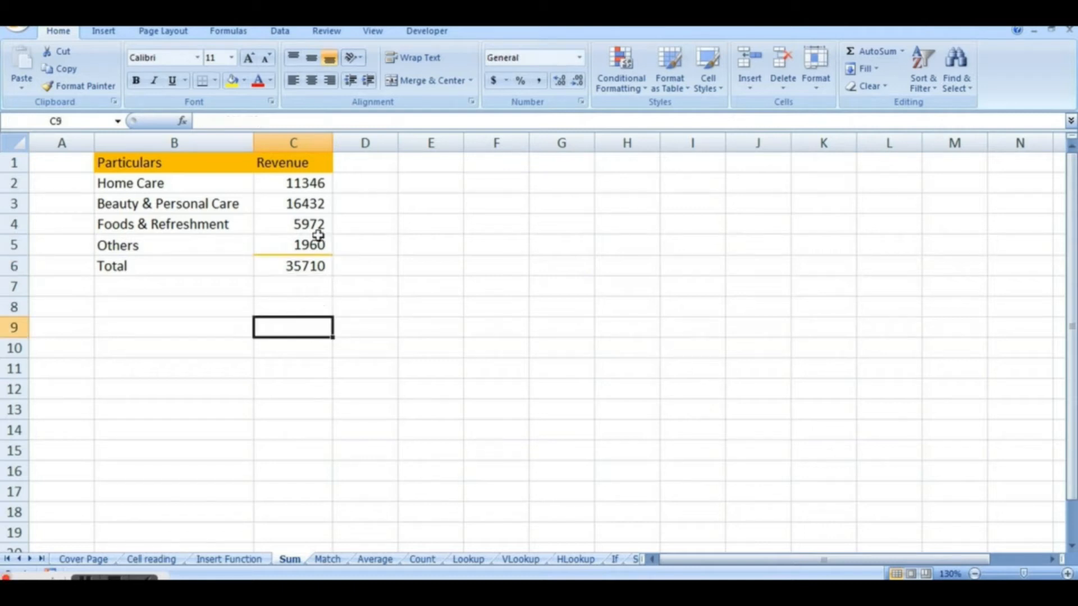
Review the revenue range C2:C5 and the total formula in C6, and go to the Match worksheet
{"action": "left_click_drag", "start_coordinate": [309, 185], "coordinate": [307, 245]}
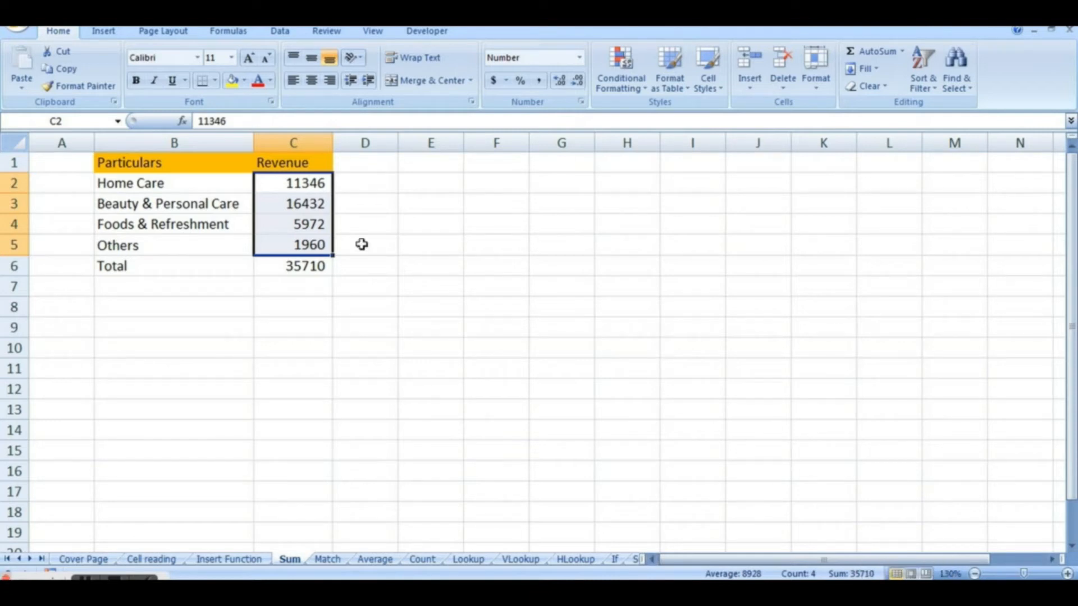
{"action": "left_click", "coordinate": [301, 263]}
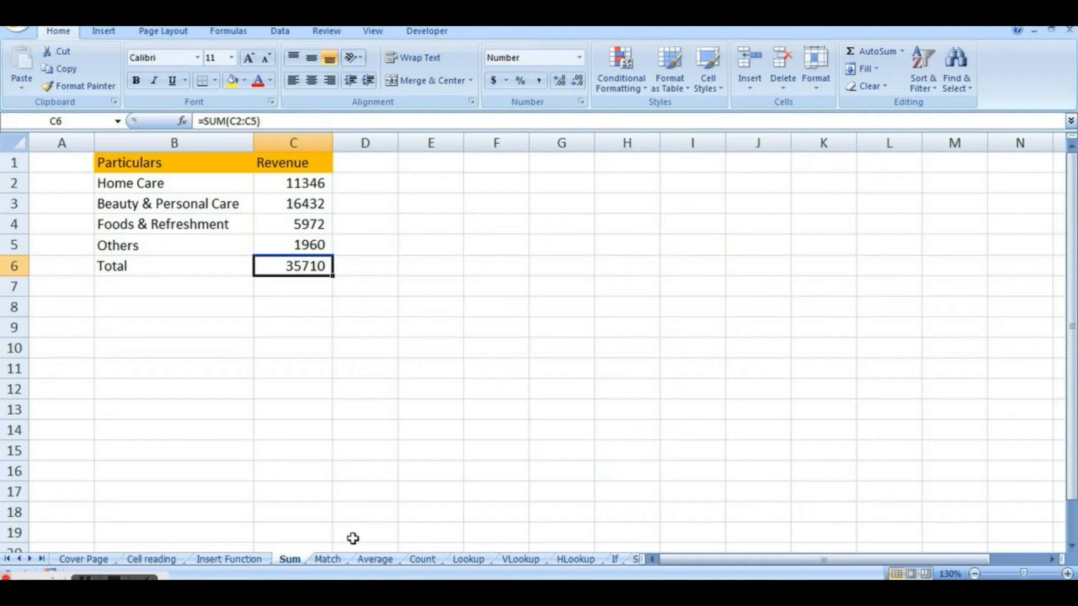
{"action": "left_click", "coordinate": [331, 560]}
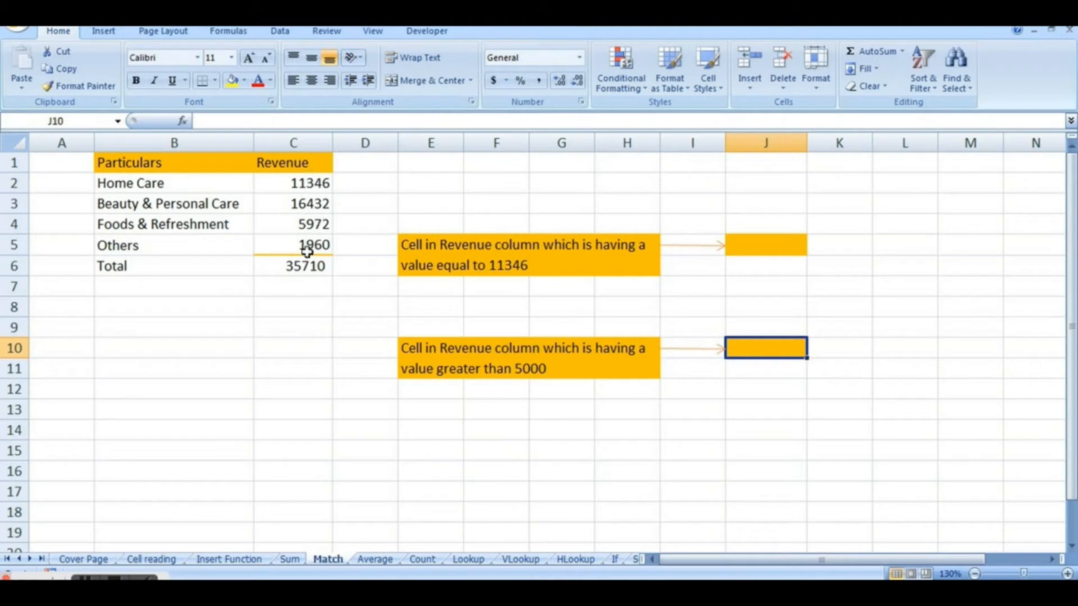
Start a MATCH formula in cell J5 with 11346 as the lookup value
{"action": "left_click", "coordinate": [309, 186]}
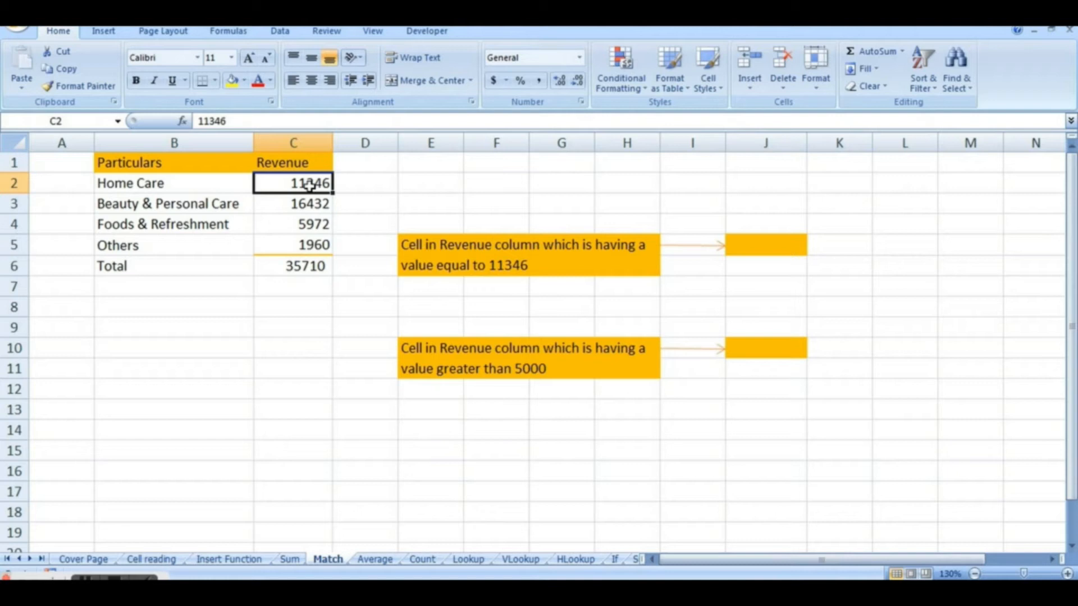
{"action": "left_click", "coordinate": [485, 267]}
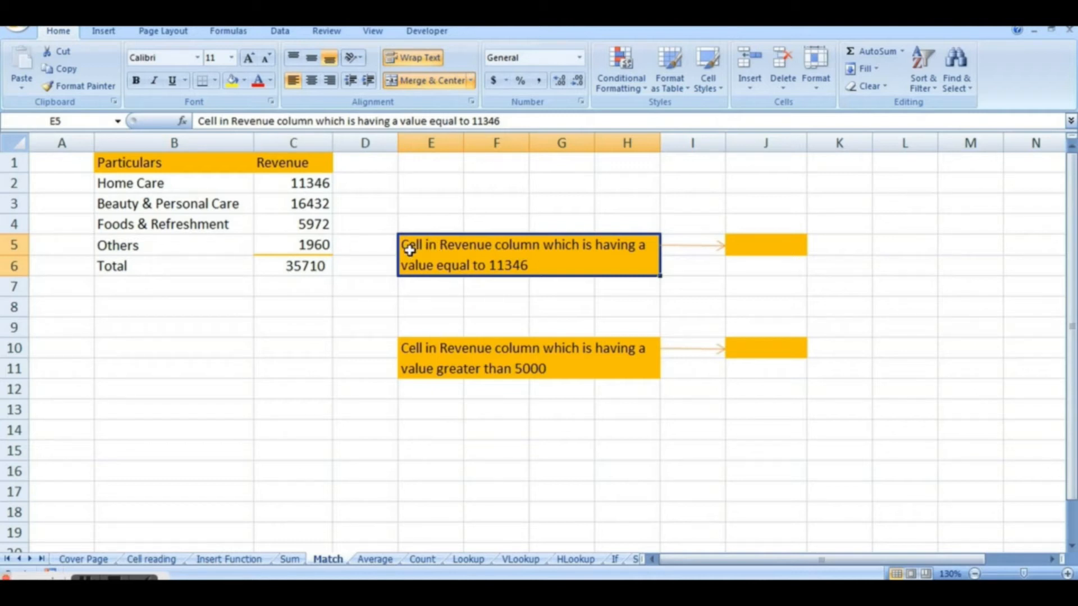
{"action": "left_click", "coordinate": [307, 142]}
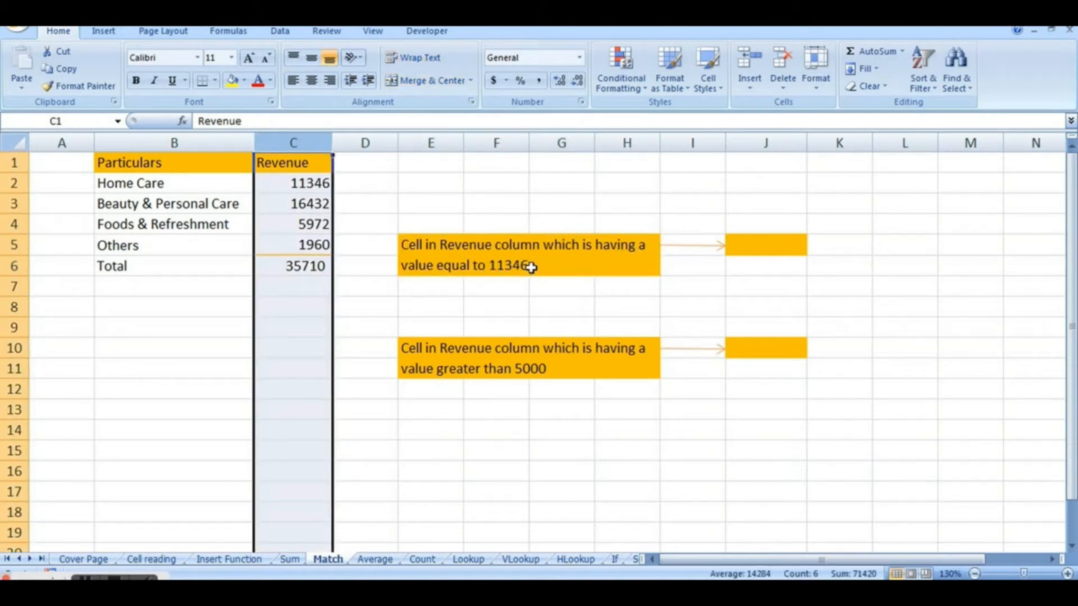
{"action": "left_click", "coordinate": [752, 242]}
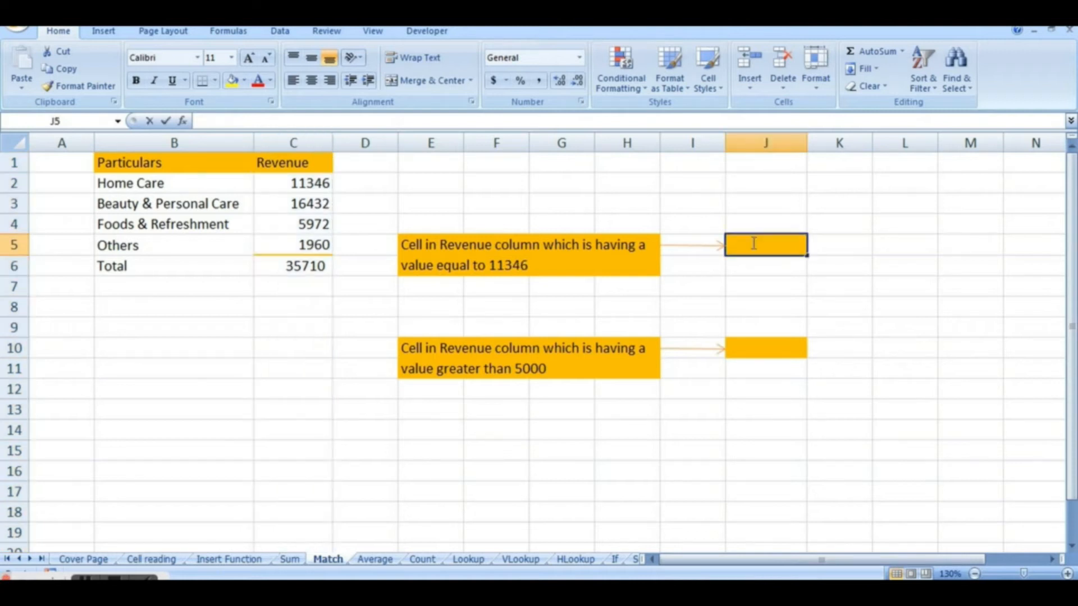
{"action": "double_click", "coordinate": [752, 242]}
{"action": "type", "text": "="}
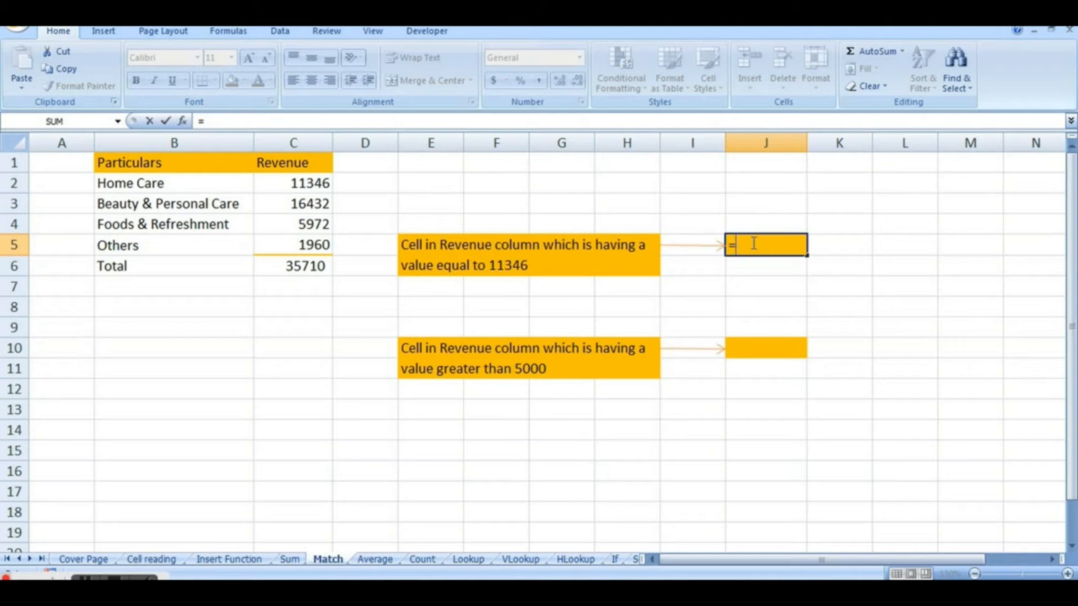
{"action": "type", "text": "Match"}
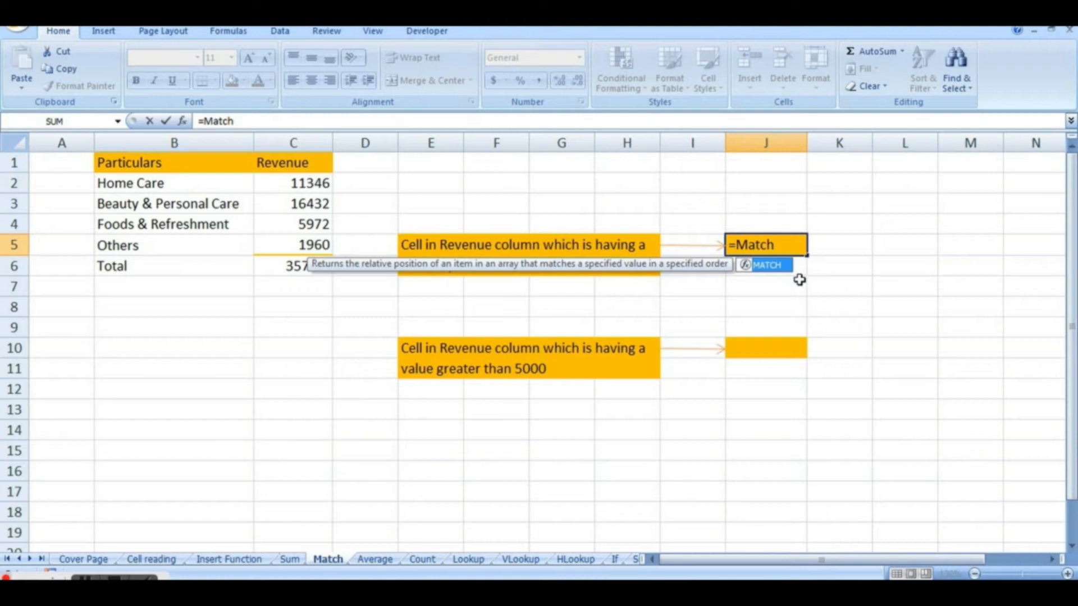
{"action": "type", "text": "("}
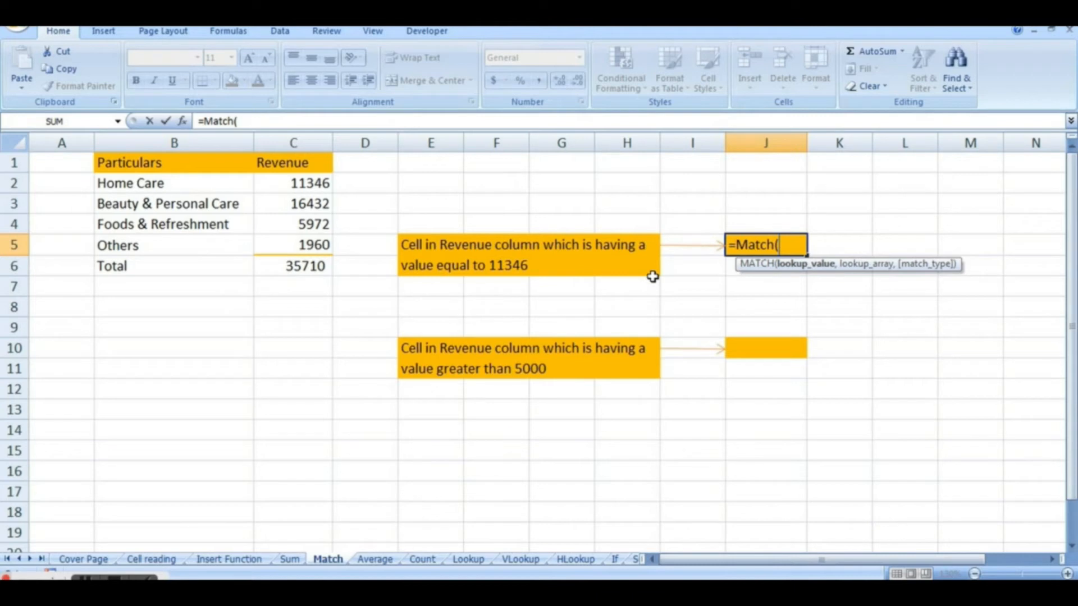
{"action": "type", "text": "11346,"}
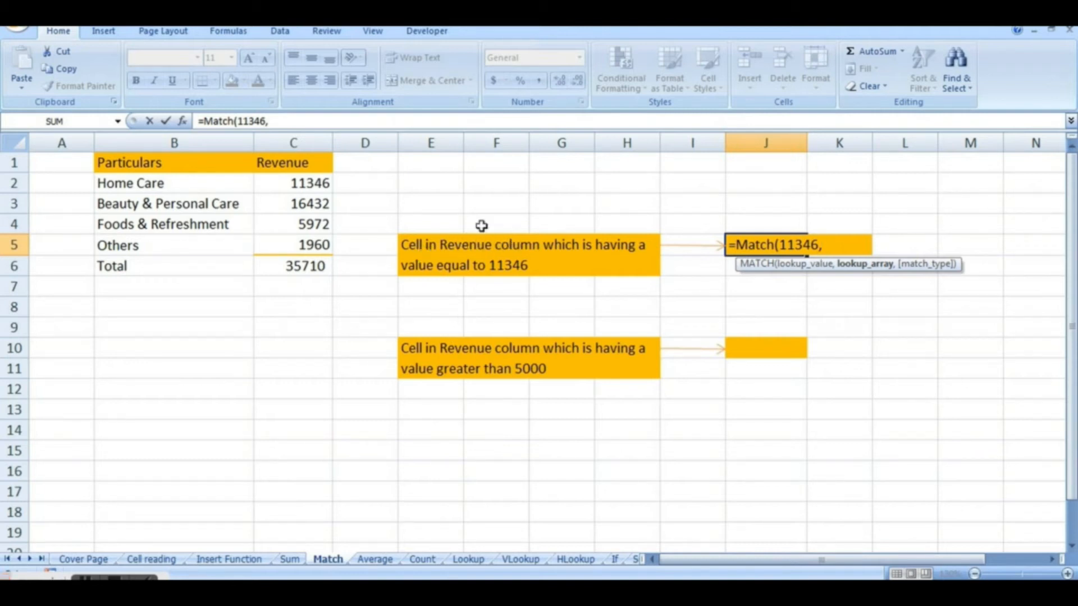
{"action": "left_click", "coordinate": [307, 134]}
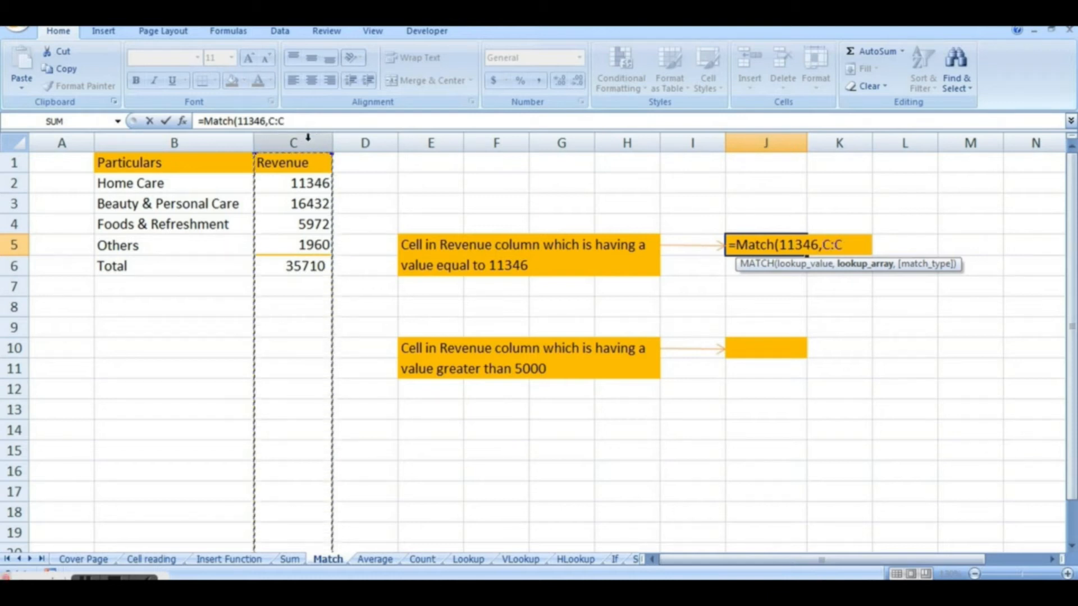
{"action": "key", "text": "BackSpace"}
{"action": "key", "text": "BackSpace"}
{"action": "key", "text": "BackSpace"}
Complete the MATCH formula in J5 with lookup array C1:C6 and match type 0 for an exact match
{"action": "left_click_drag", "start_coordinate": [304, 162], "coordinate": [298, 261]}
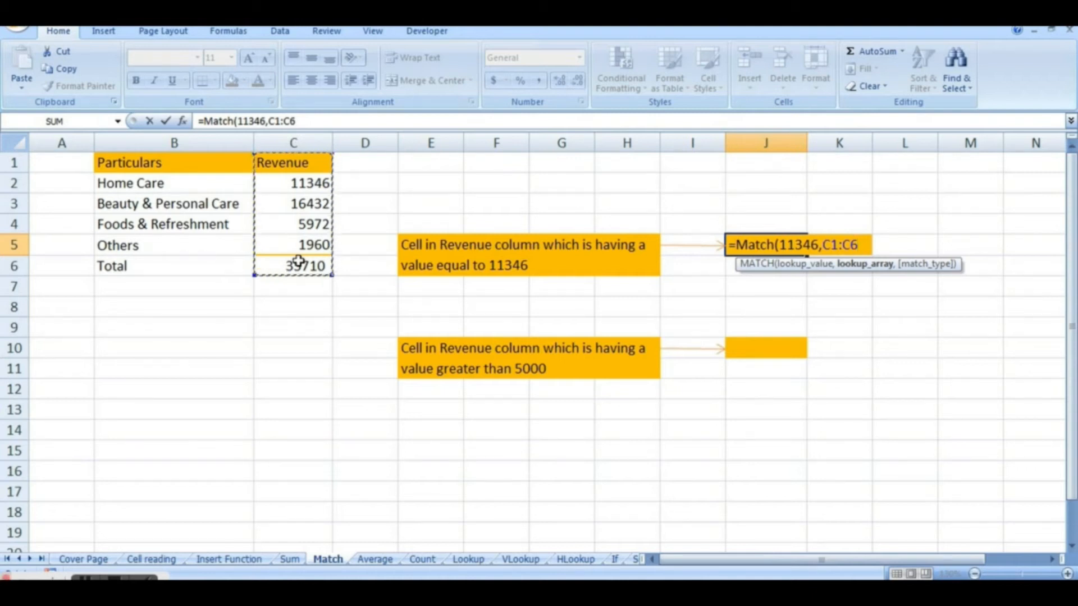
{"action": "type", "text": ","}
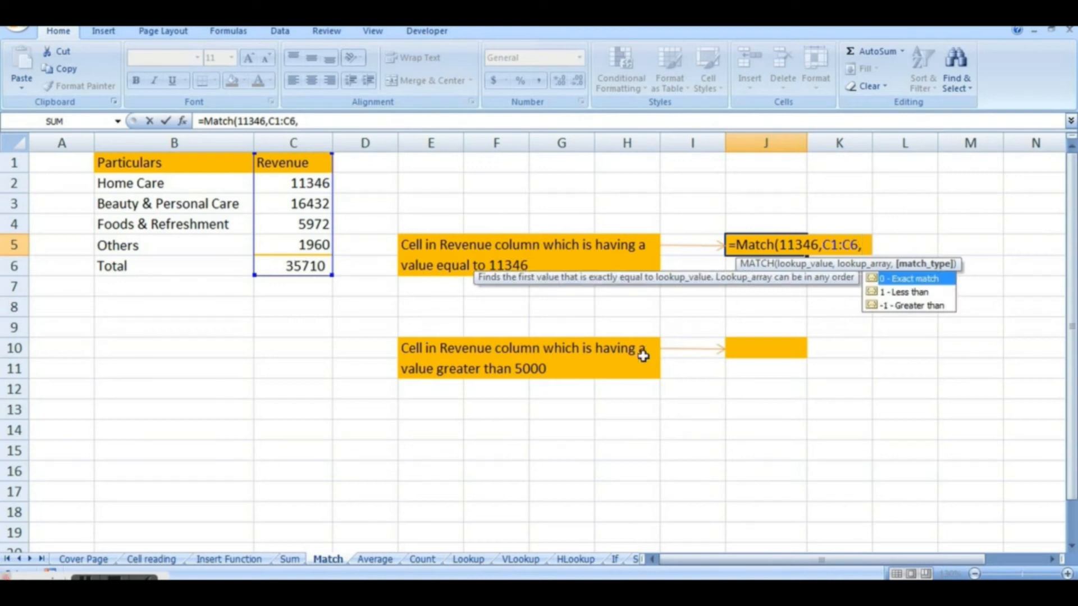
{"action": "double_click", "coordinate": [926, 279]}
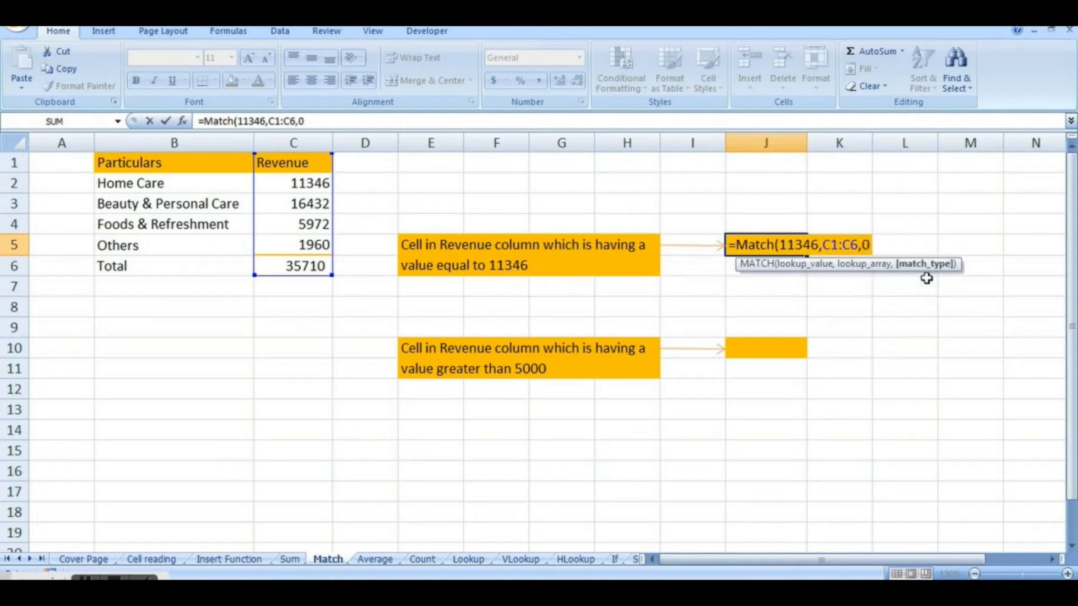
{"action": "type", "text": ")"}
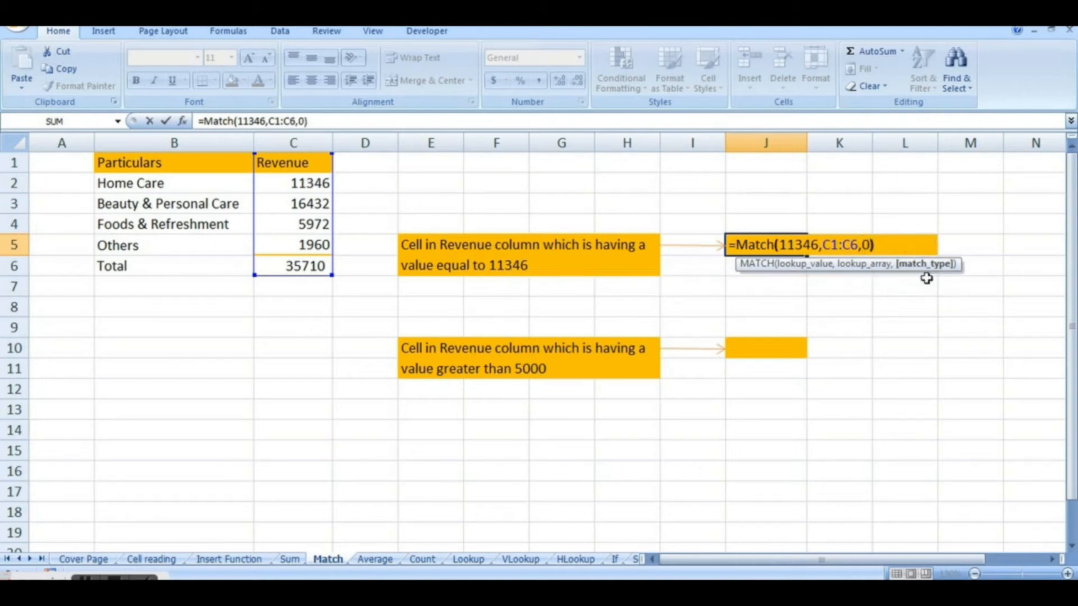
{"action": "key", "text": "Return"}
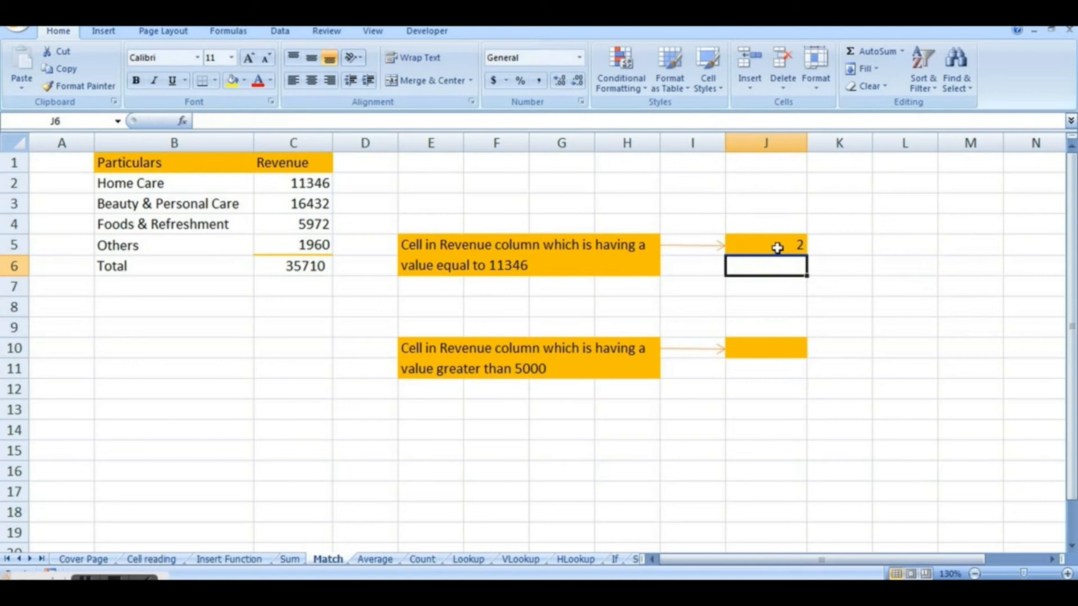
Check the J5 result against the Revenue column, and examine which revenue values exceed 5000 for the second question
{"action": "left_click", "coordinate": [778, 247]}
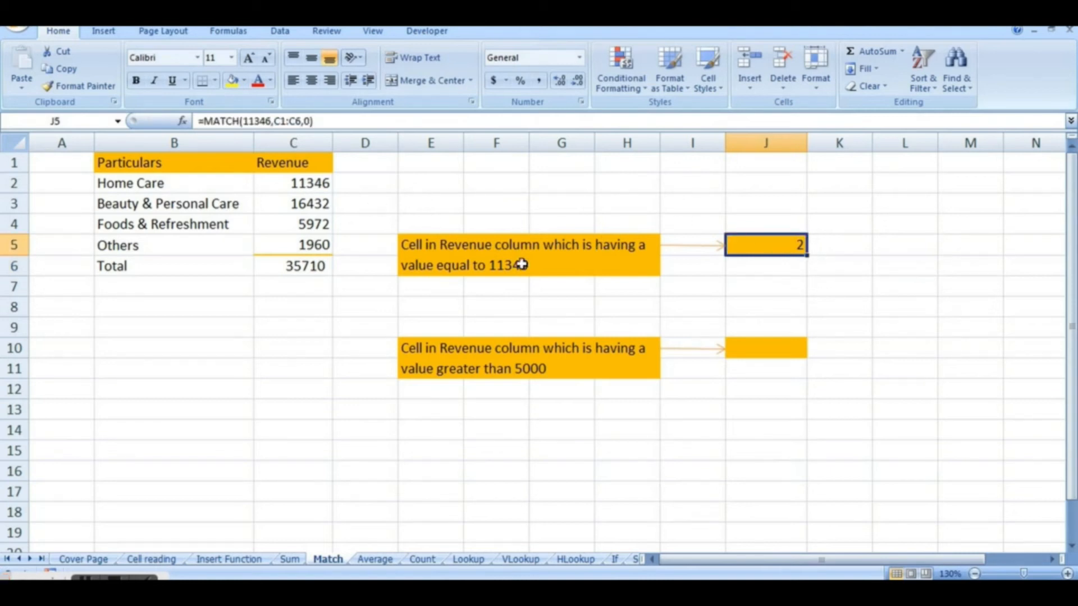
{"action": "left_click", "coordinate": [316, 142]}
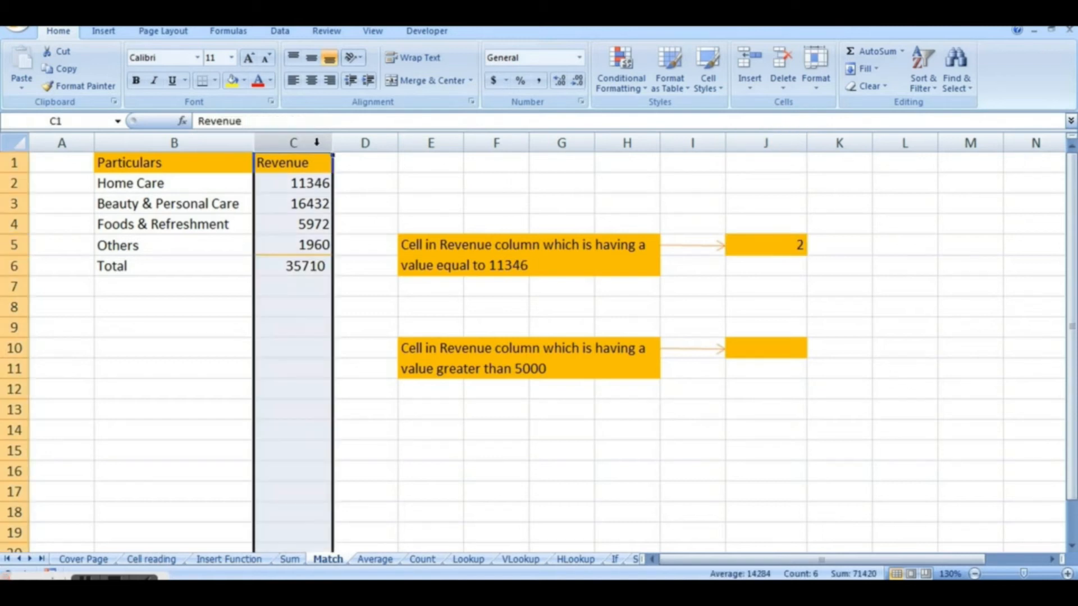
{"action": "left_click", "coordinate": [505, 265]}
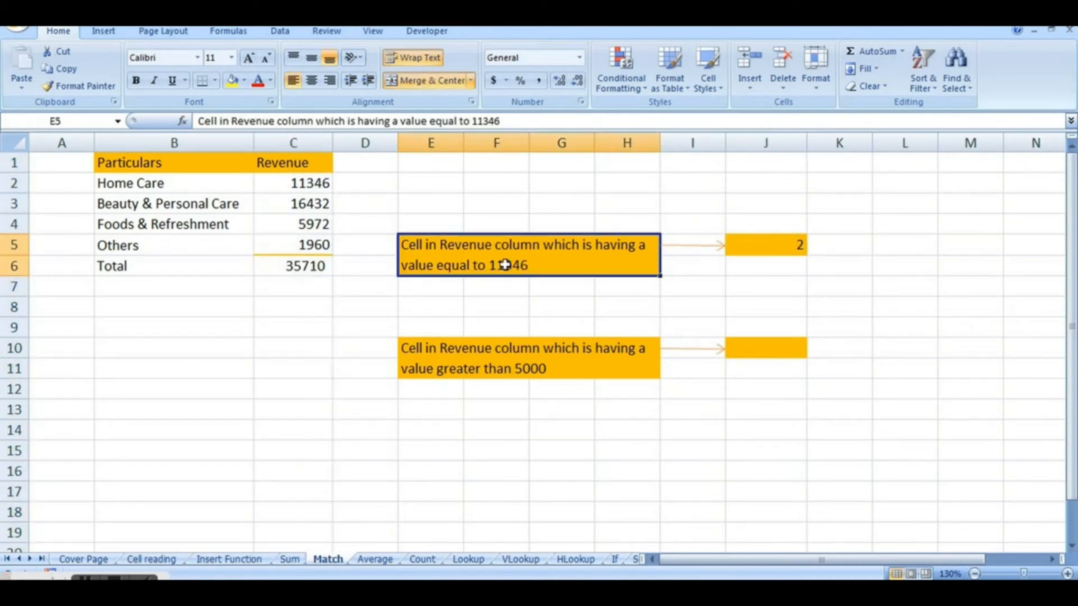
{"action": "left_click", "coordinate": [306, 161]}
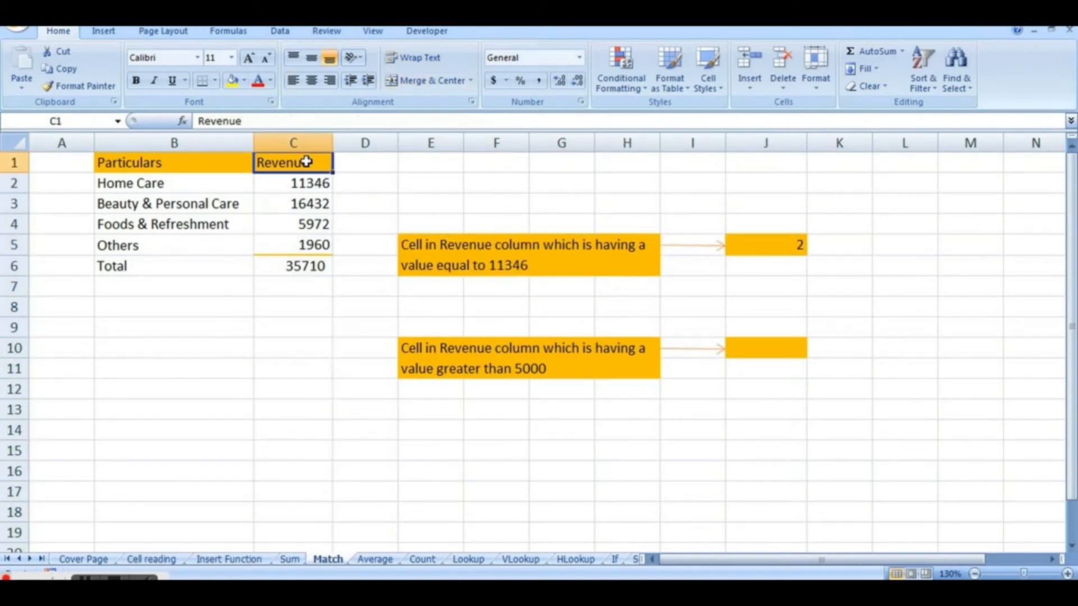
{"action": "left_click", "coordinate": [301, 189]}
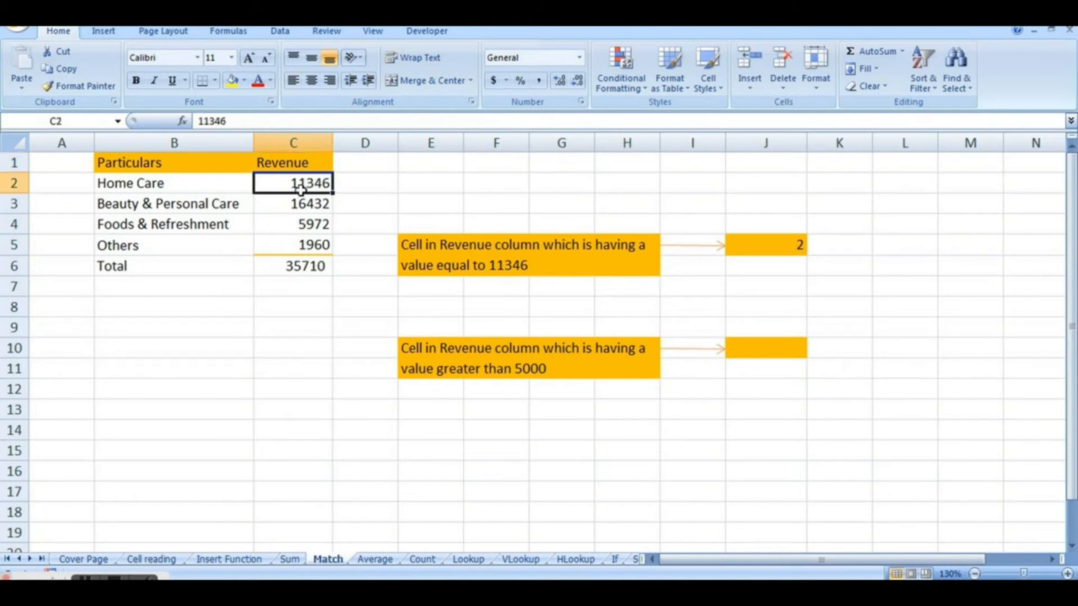
{"action": "left_click", "coordinate": [795, 249]}
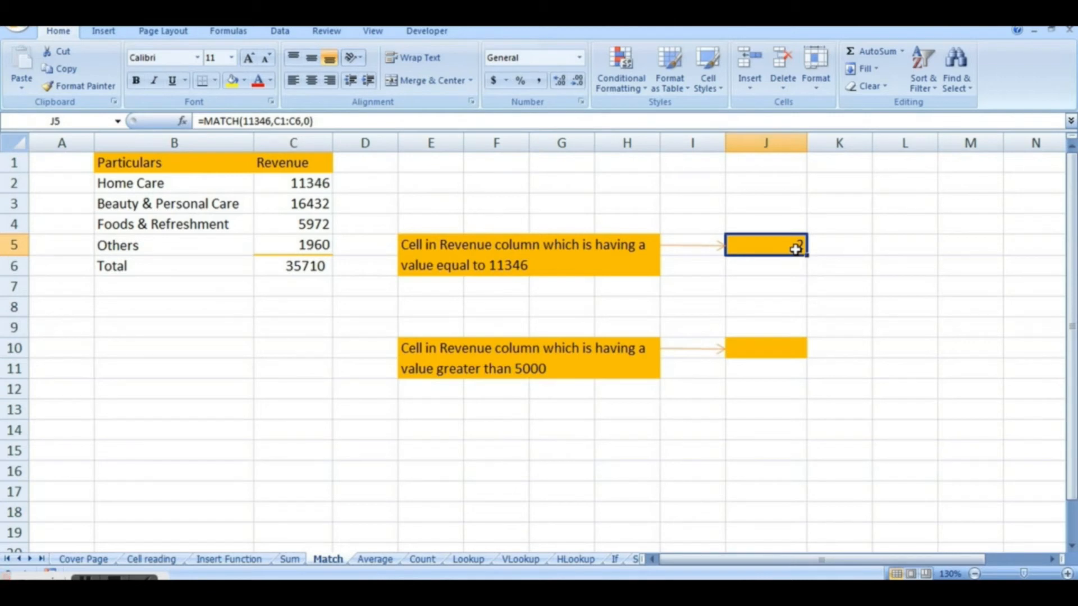
{"action": "left_click", "coordinate": [510, 261]}
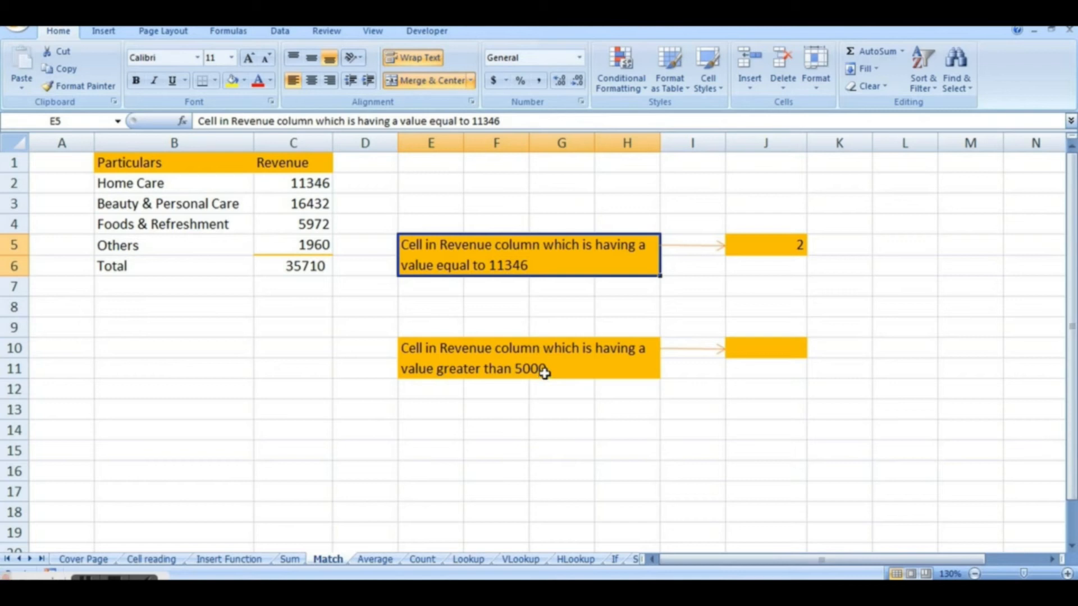
{"action": "left_click", "coordinate": [307, 143]}
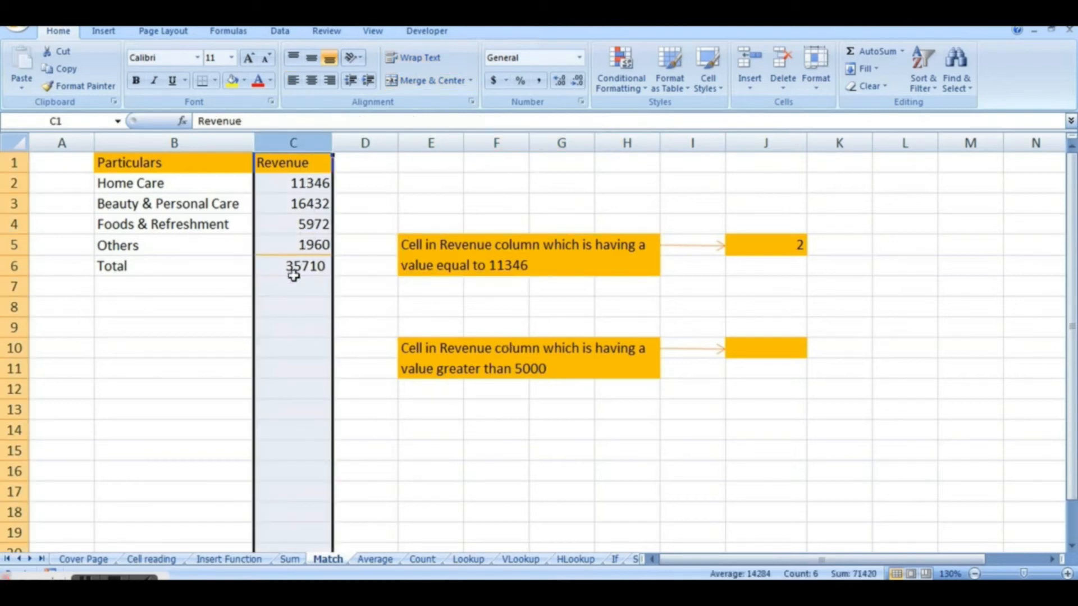
{"action": "left_click", "coordinate": [315, 220]}
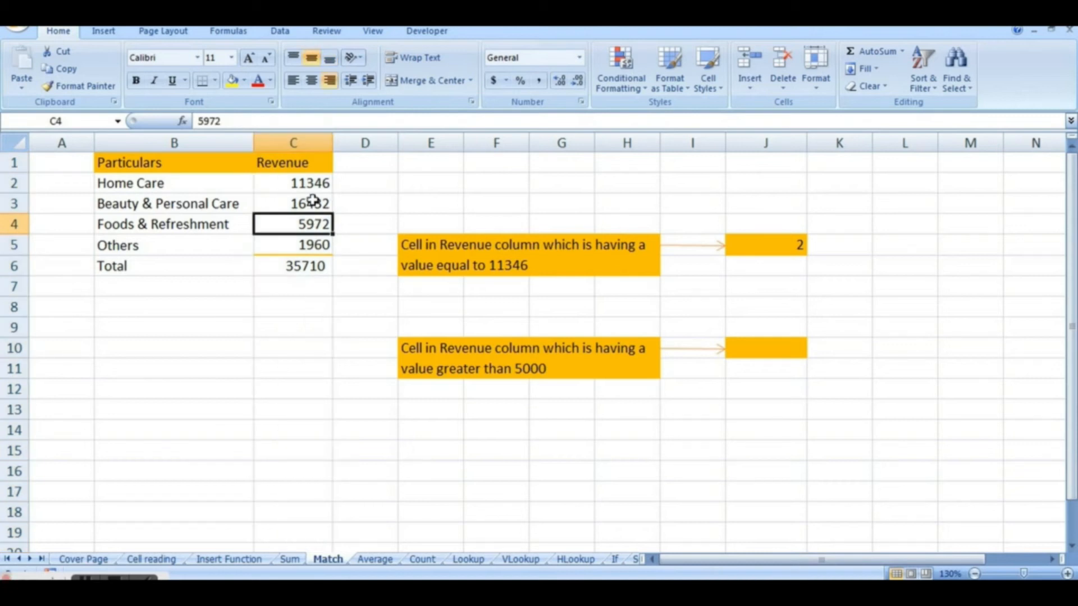
{"action": "left_click", "coordinate": [313, 202]}
{"action": "left_click", "coordinate": [314, 180]}
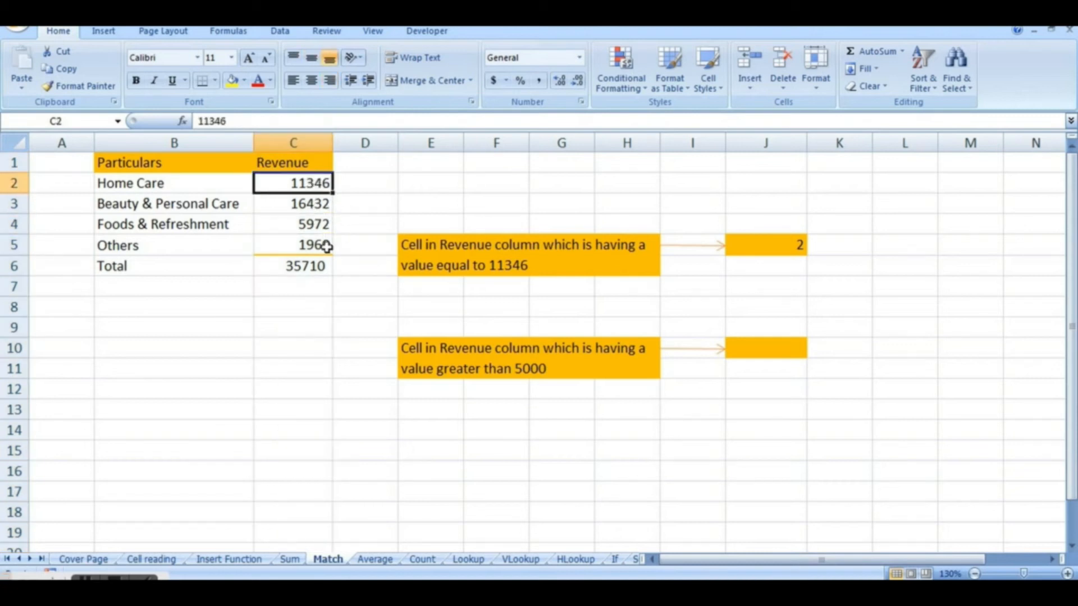
{"action": "left_click", "coordinate": [303, 224]}
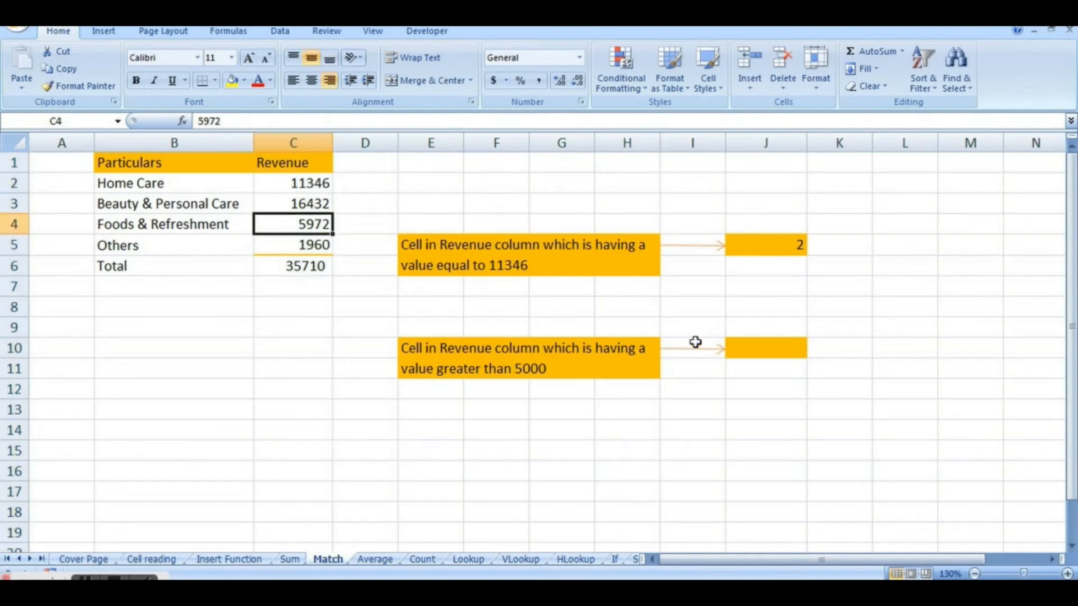
Enter a greater-than MATCH formula in cell J10 that looks up 5000 in the Revenue column: =MATCH(5000,C:C,-1)
{"action": "double_click", "coordinate": [745, 351]}
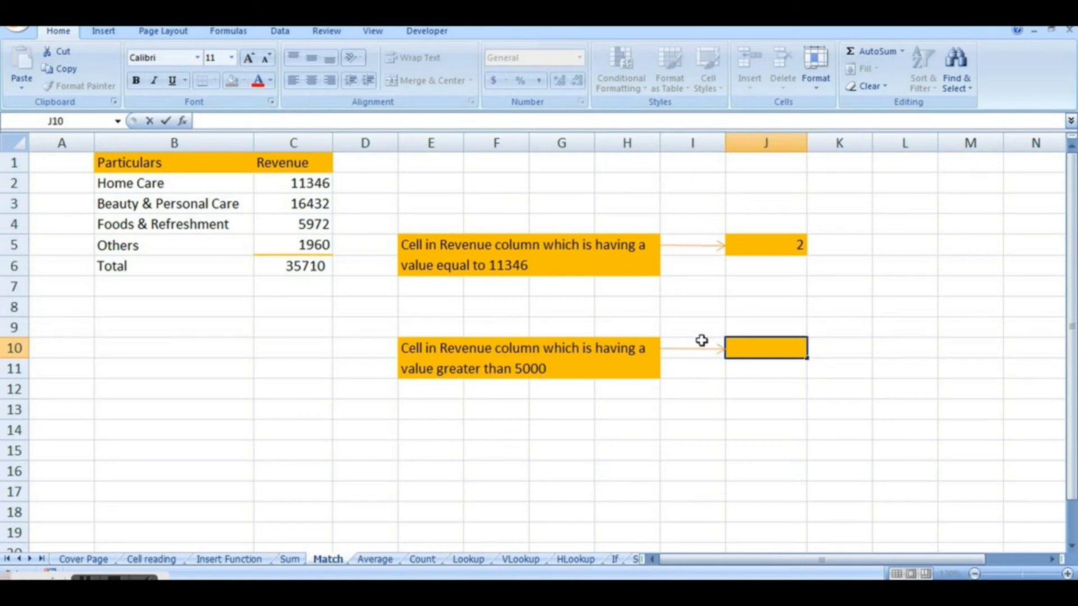
{"action": "type", "text": "=Match"}
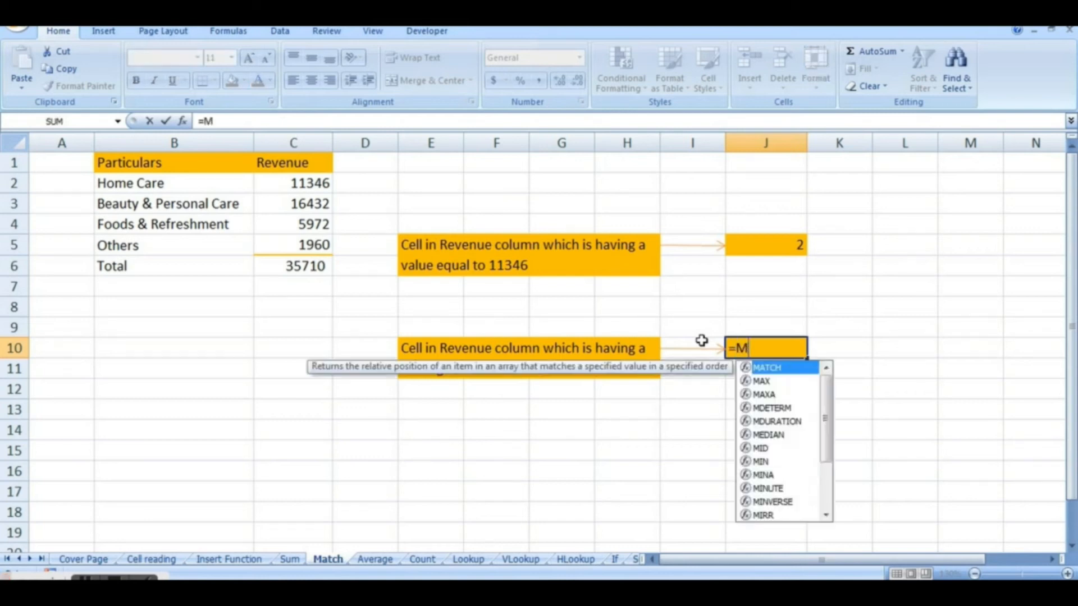
{"action": "double_click", "coordinate": [759, 368]}
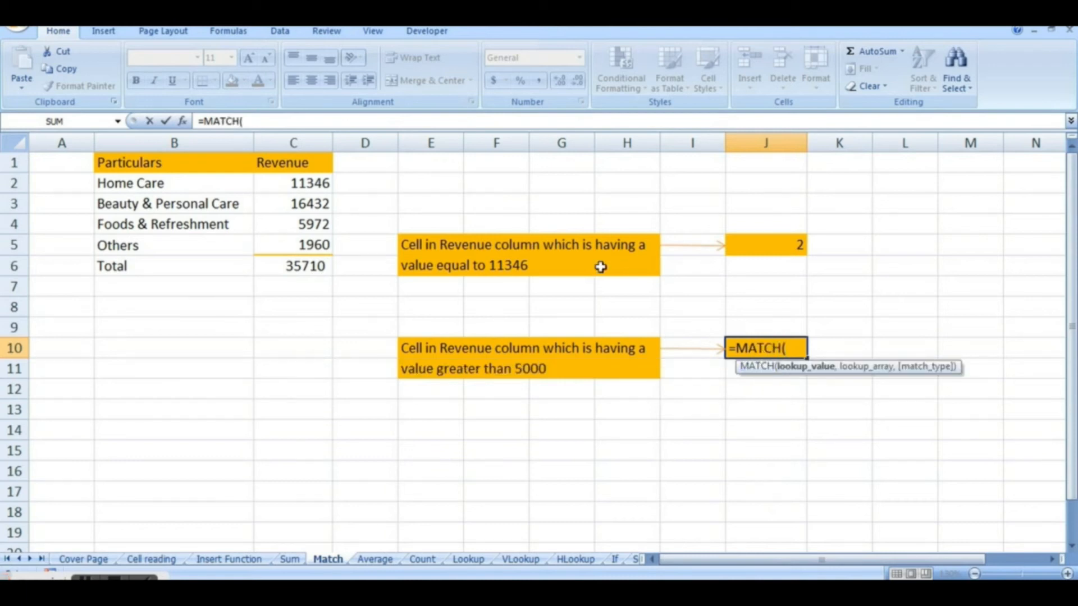
{"action": "type", "text": "5000"}
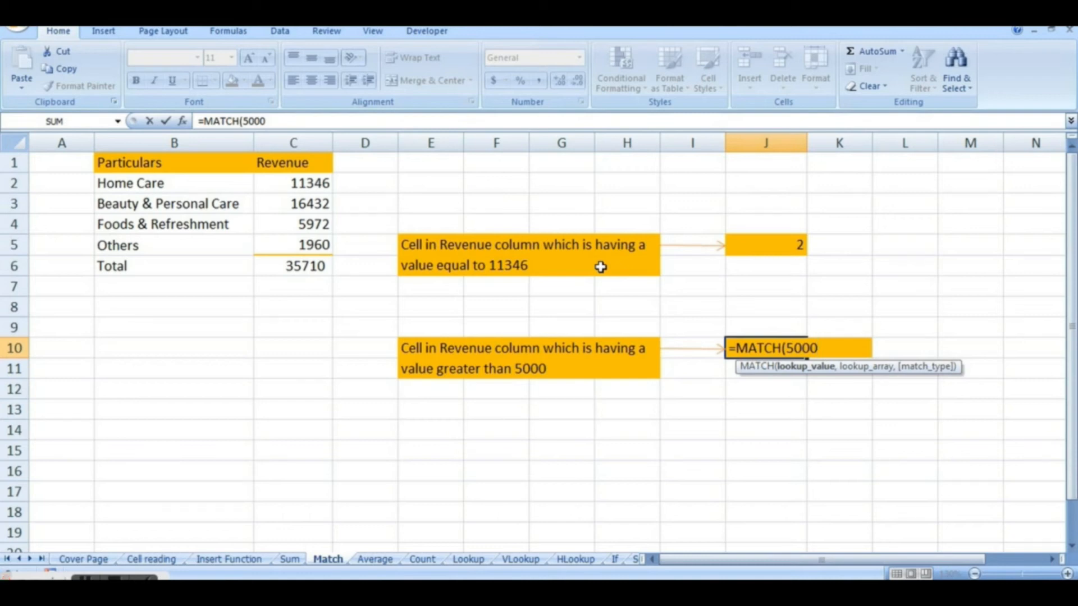
{"action": "type", "text": ","}
{"action": "left_click", "coordinate": [319, 136]}
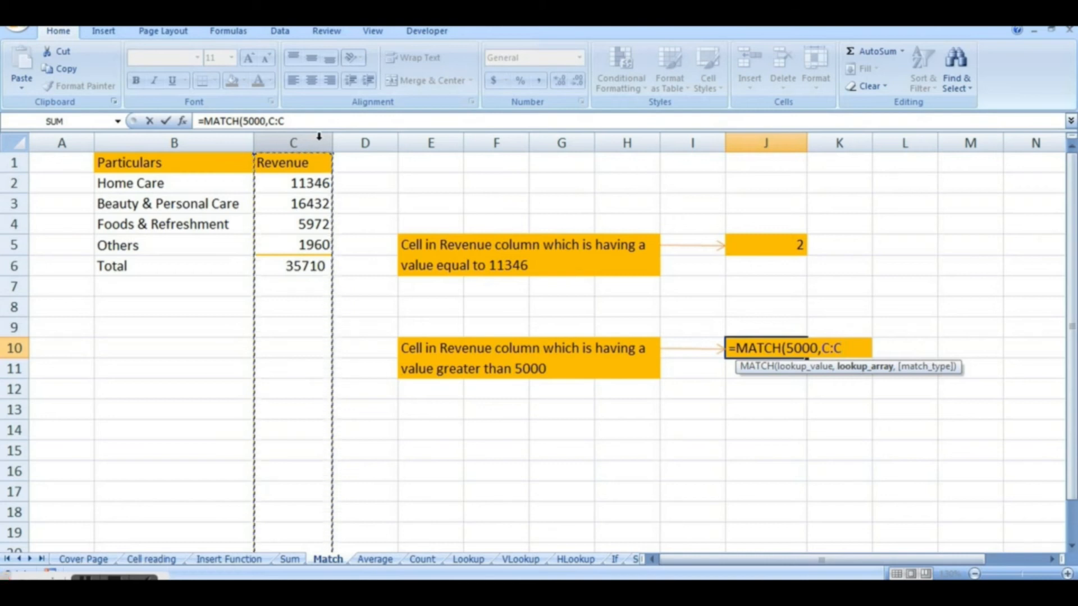
{"action": "type", "text": ","}
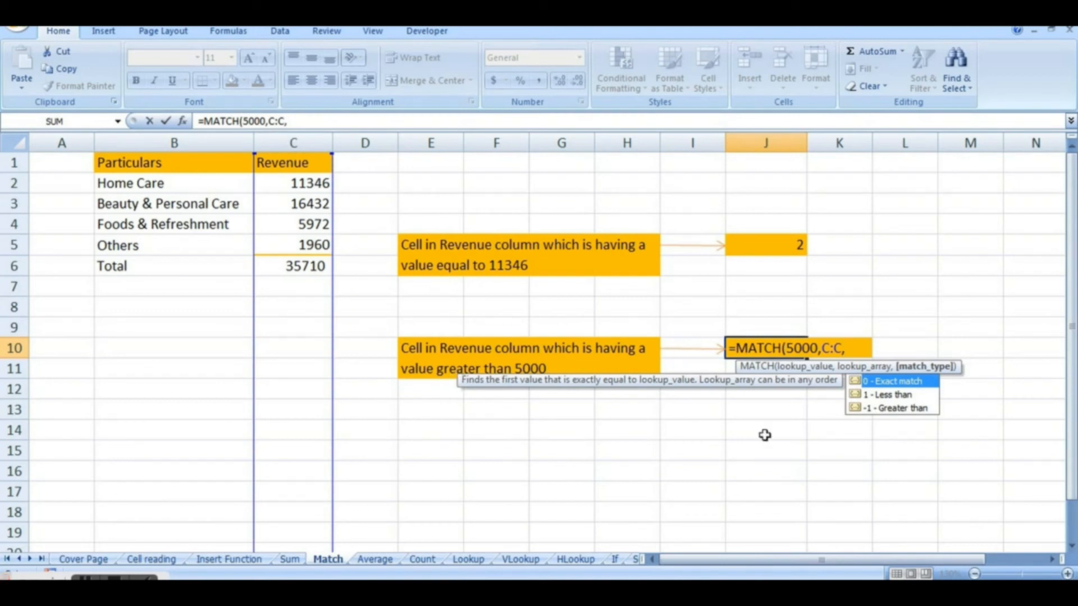
{"action": "double_click", "coordinate": [901, 408]}
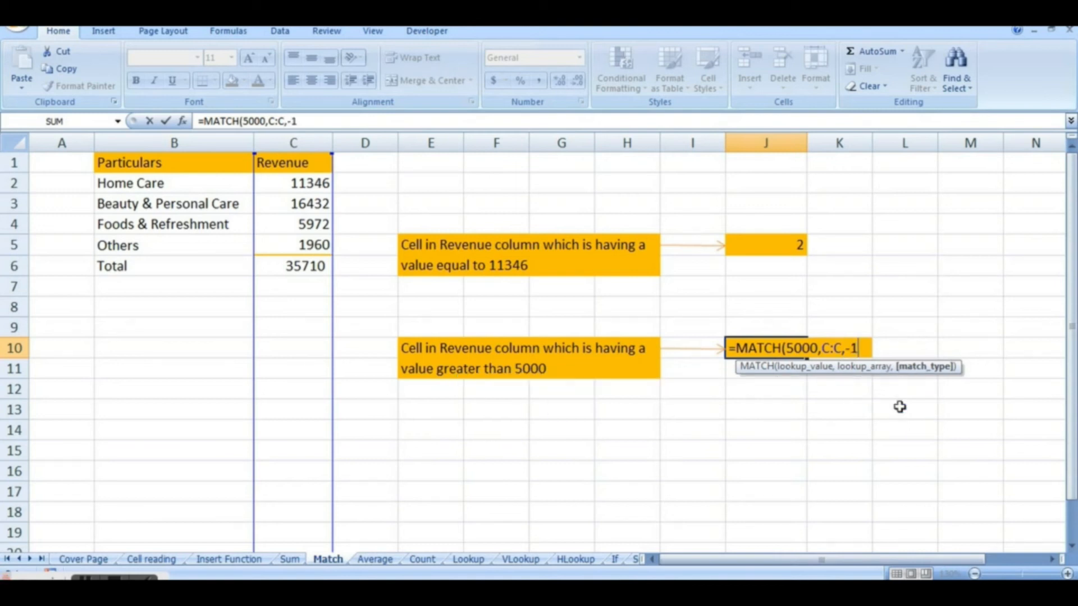
{"action": "type", "text": ")"}
{"action": "key", "text": "Return"}
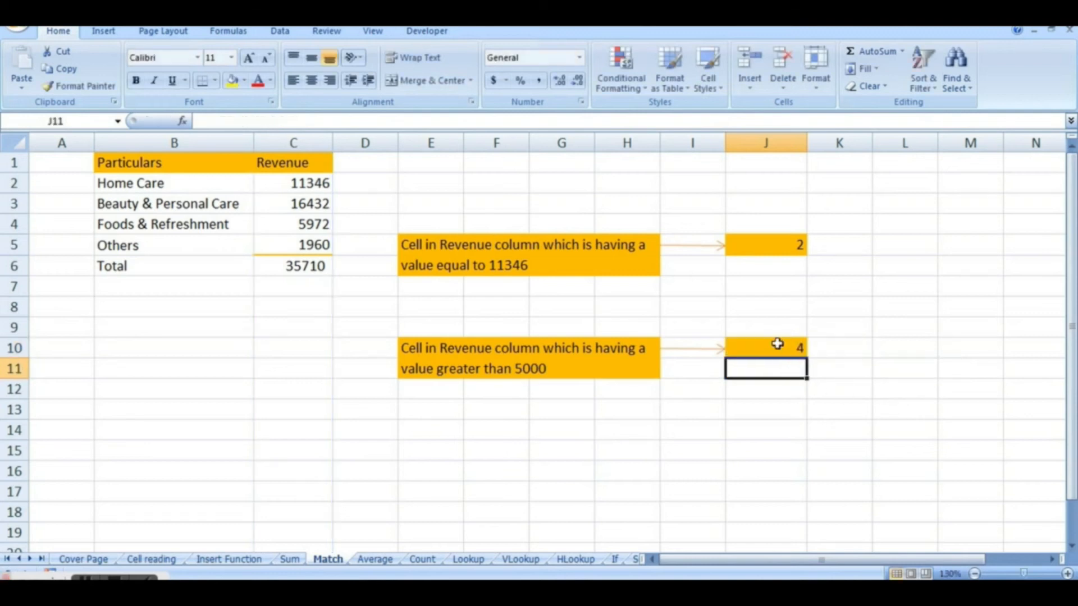
Check the greater-than MATCH result in J10 against the Revenue column, comparing the positions and values of cells C1 to C4
{"action": "left_click", "coordinate": [777, 344]}
{"action": "left_click", "coordinate": [309, 163]}
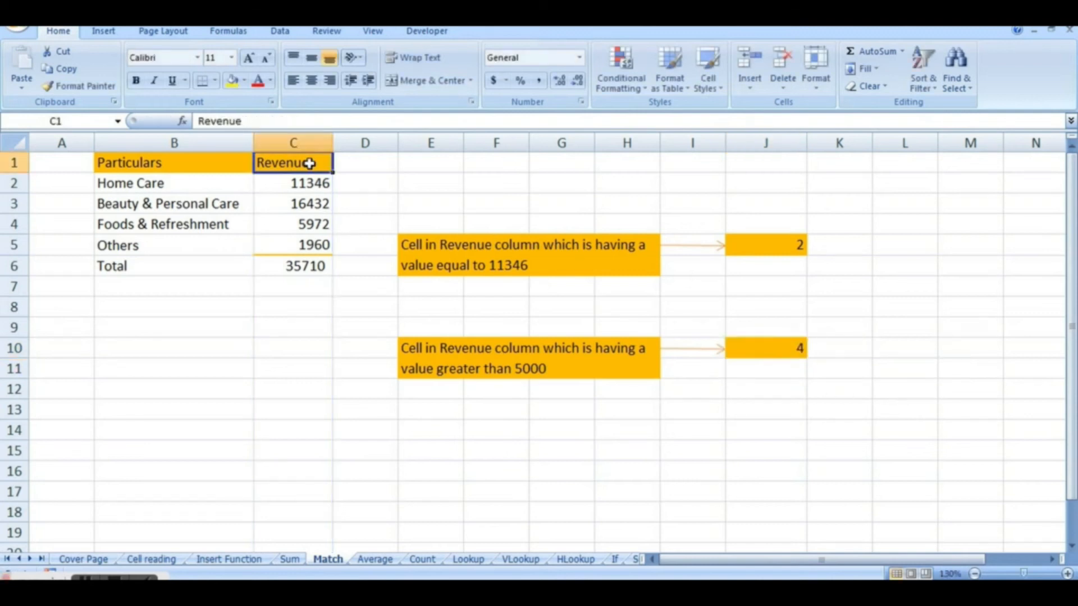
{"action": "left_click", "coordinate": [310, 191]}
{"action": "left_click_drag", "start_coordinate": [305, 183], "coordinate": [306, 204]}
{"action": "left_click", "coordinate": [308, 204]}
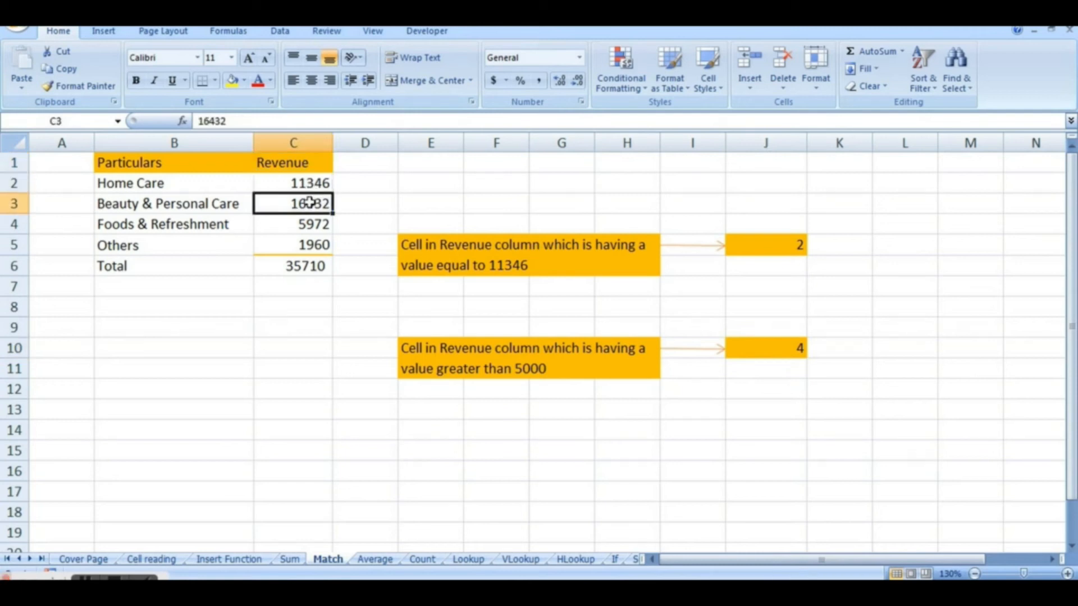
{"action": "left_click", "coordinate": [308, 222]}
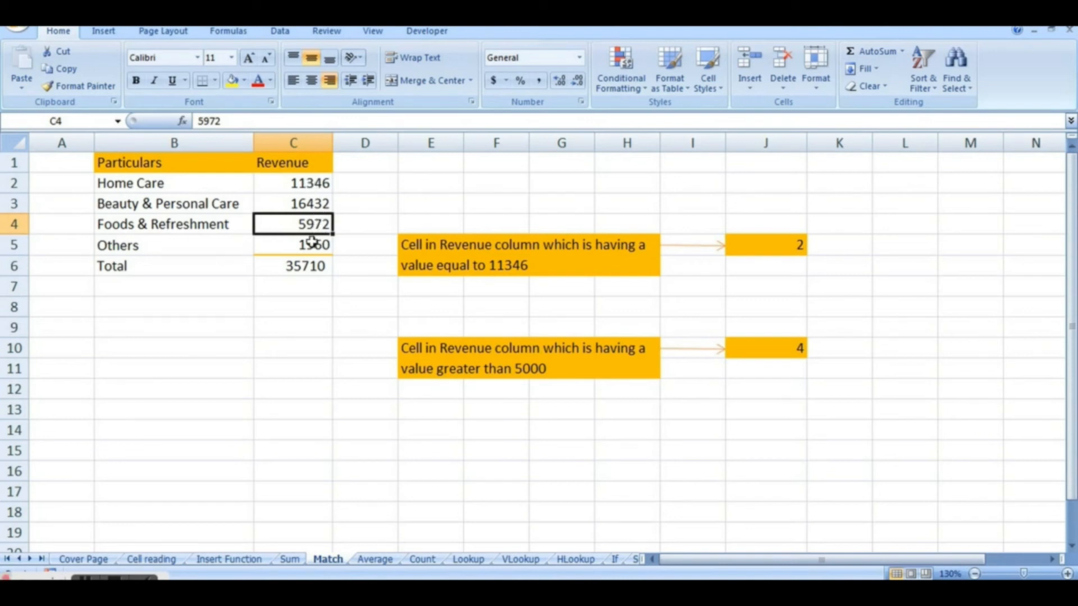
{"action": "left_click", "coordinate": [303, 203]}
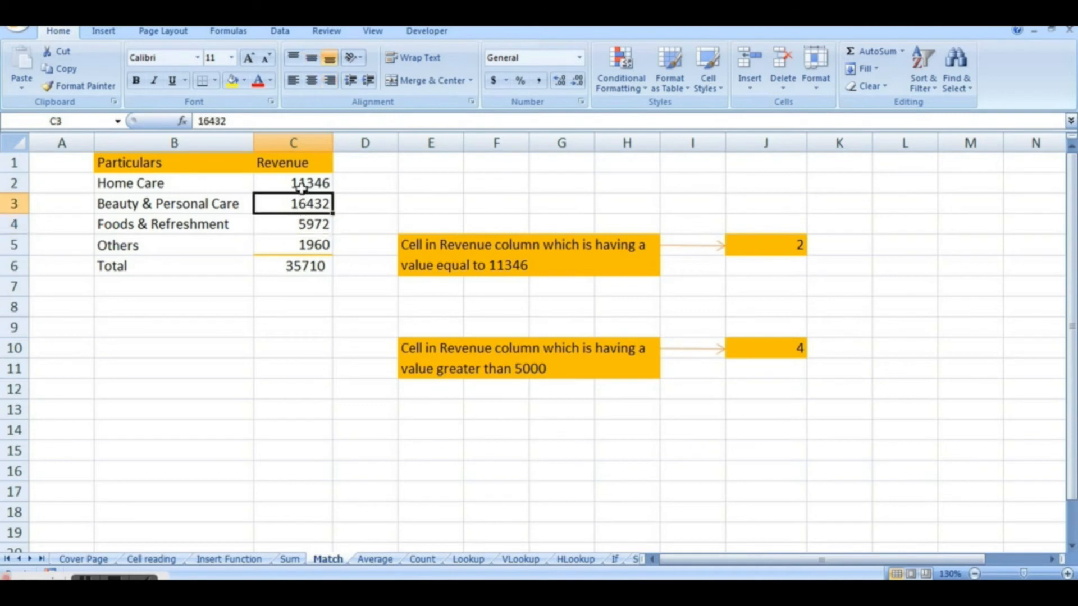
{"action": "left_click", "coordinate": [302, 179]}
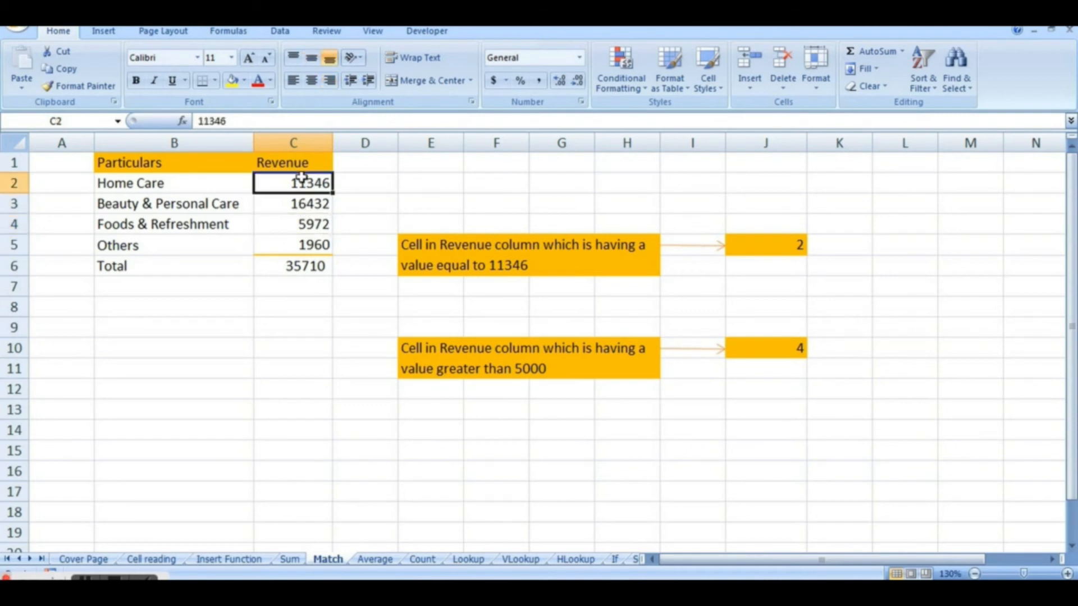
{"action": "left_click", "coordinate": [301, 225]}
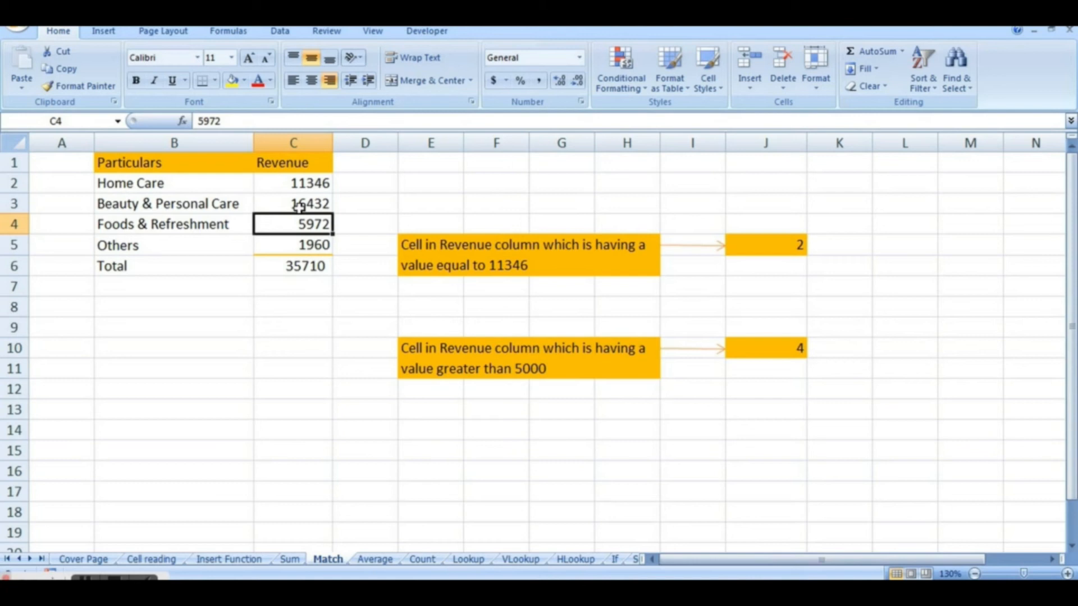
{"action": "left_click", "coordinate": [752, 349]}
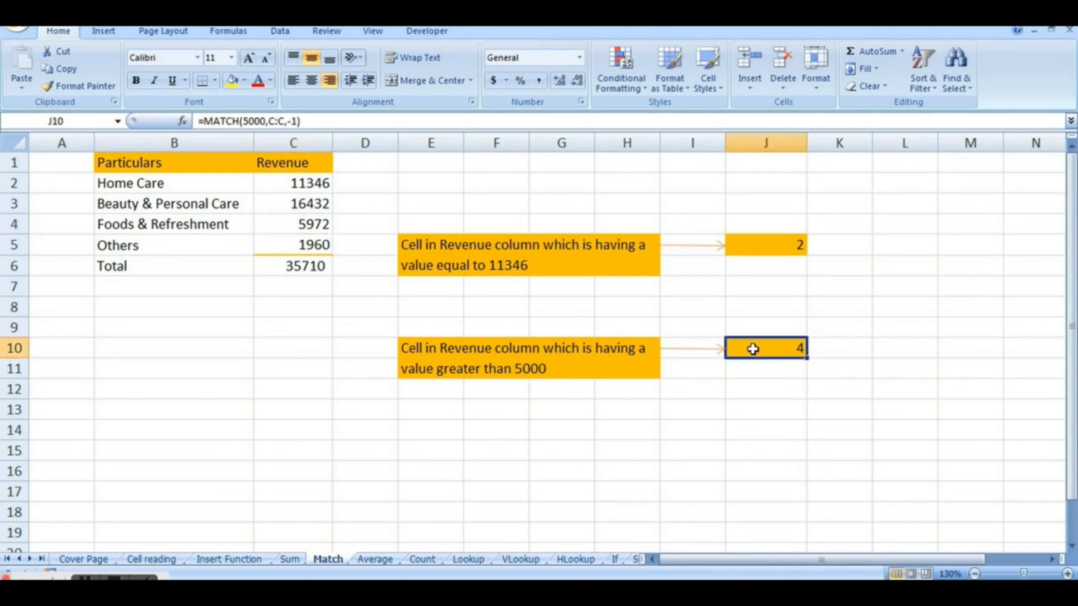
{"action": "left_click", "coordinate": [318, 220]}
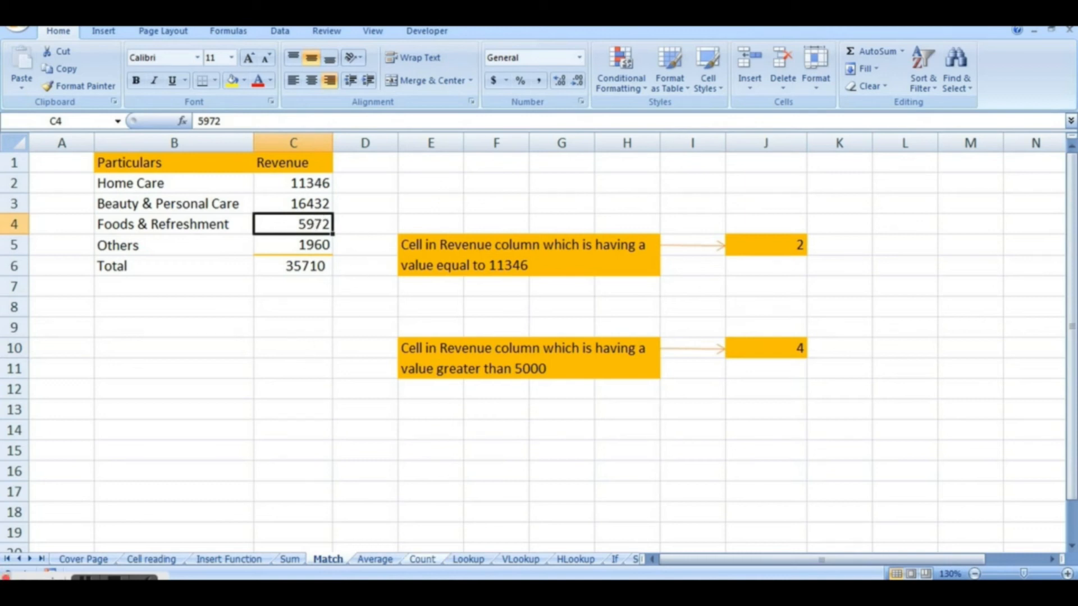
Go to the Average sheet and select the four revenue values in C2:C5
{"action": "left_click", "coordinate": [376, 560]}
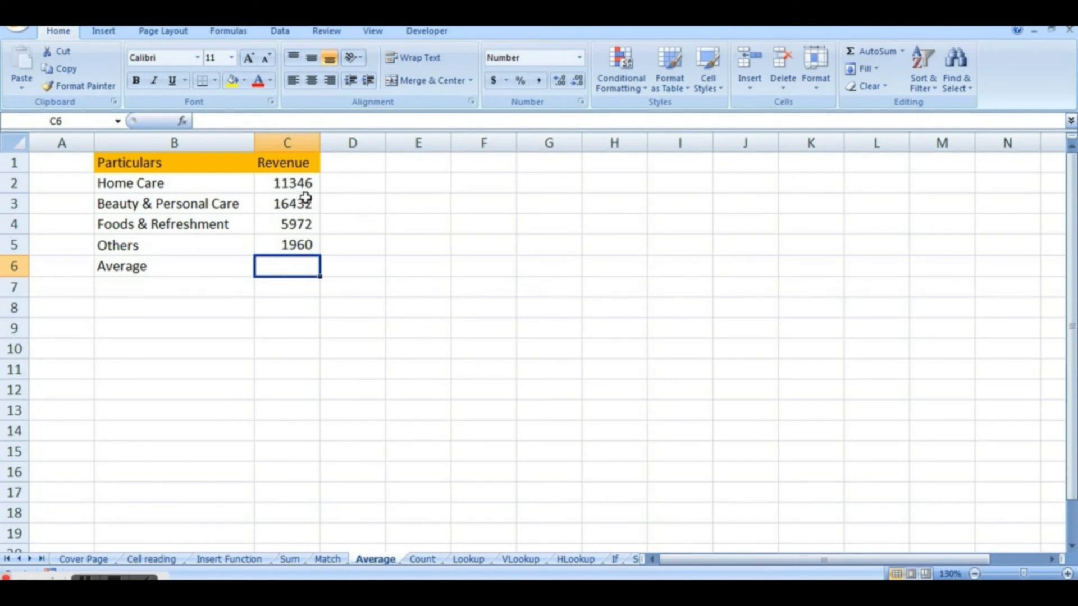
{"action": "left_click", "coordinate": [391, 335]}
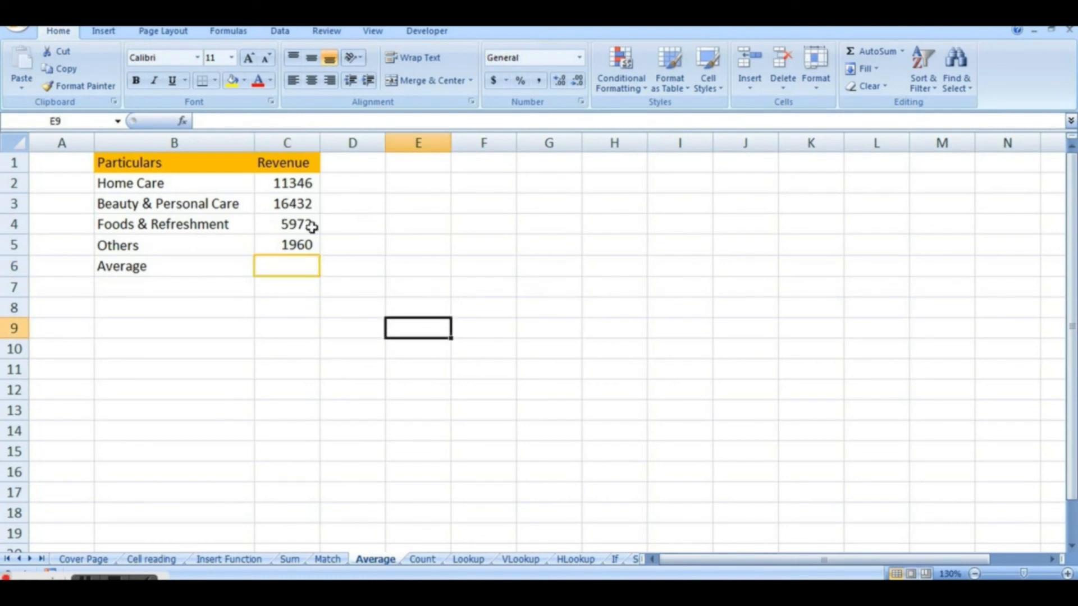
{"action": "left_click_drag", "start_coordinate": [279, 181], "coordinate": [281, 247]}
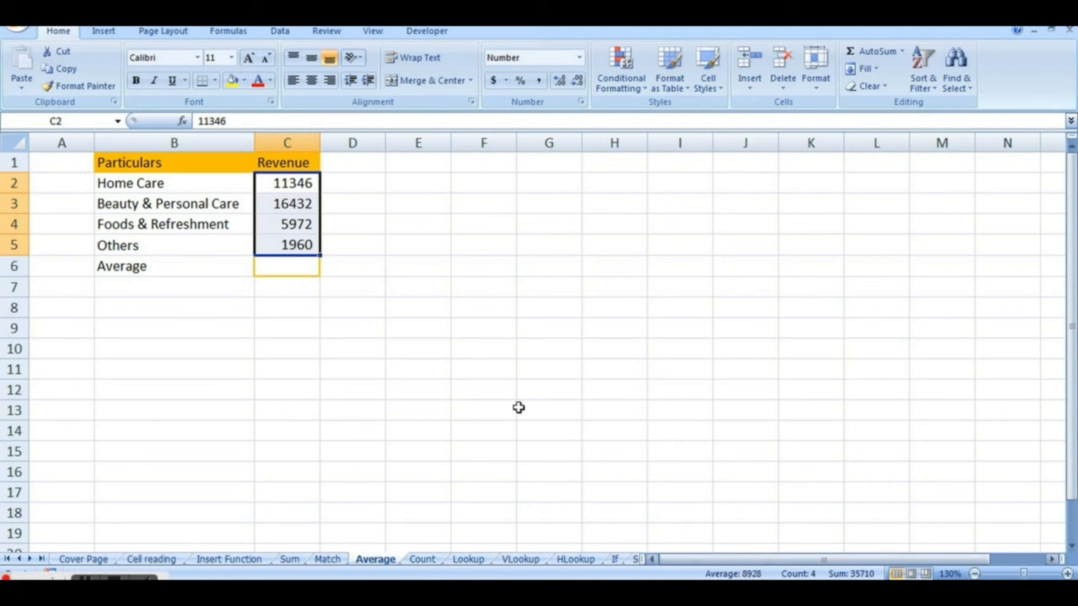
Calculate the average revenue in cell C6 with the formula =AVERAGE(C2:C5)
{"action": "double_click", "coordinate": [274, 266]}
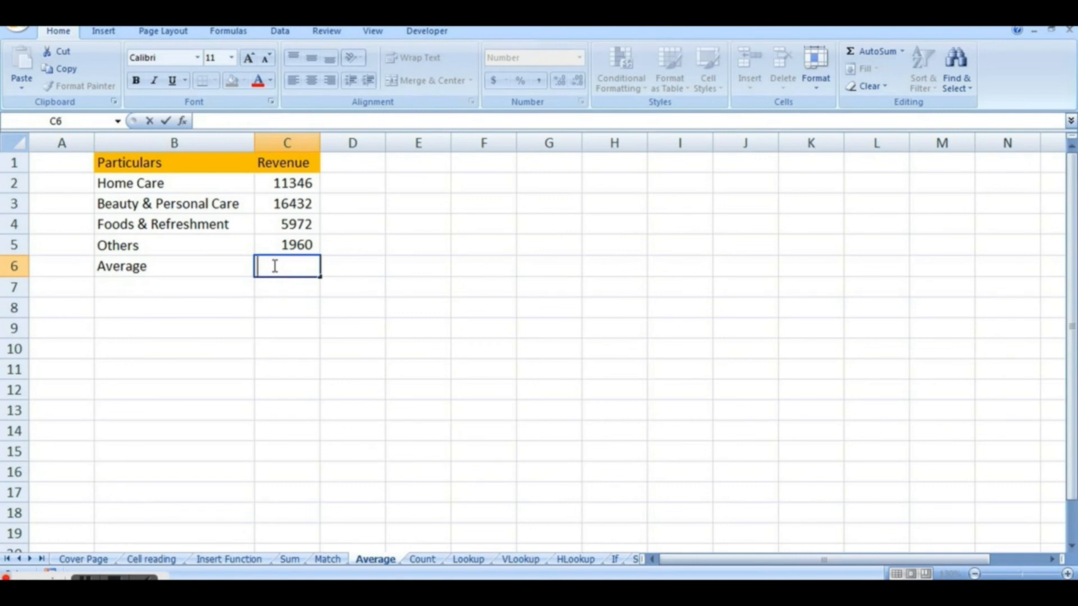
{"action": "type", "text": "="}
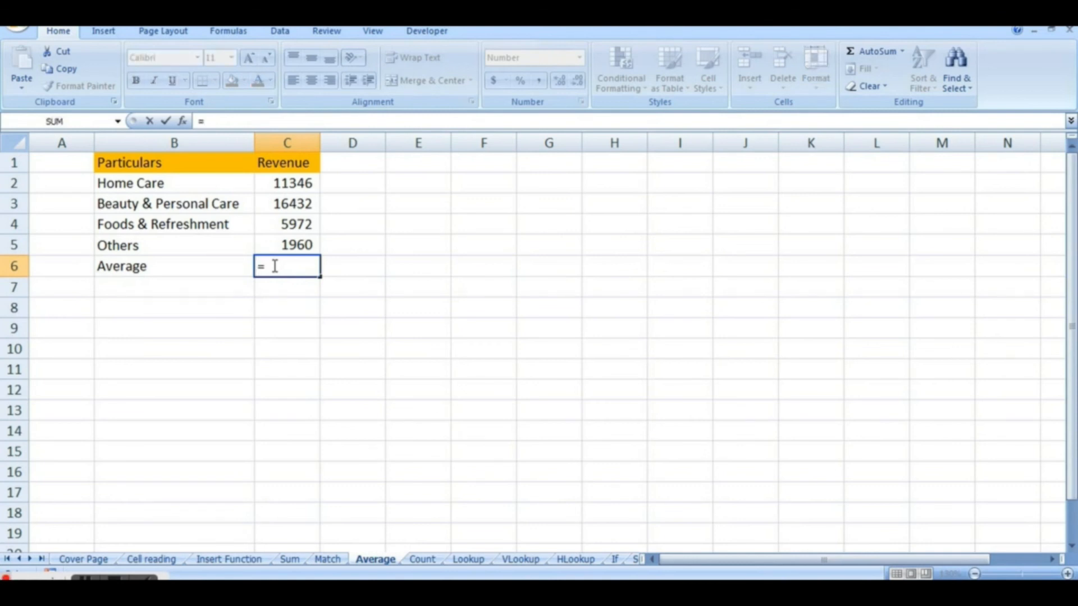
{"action": "type", "text": "Average"}
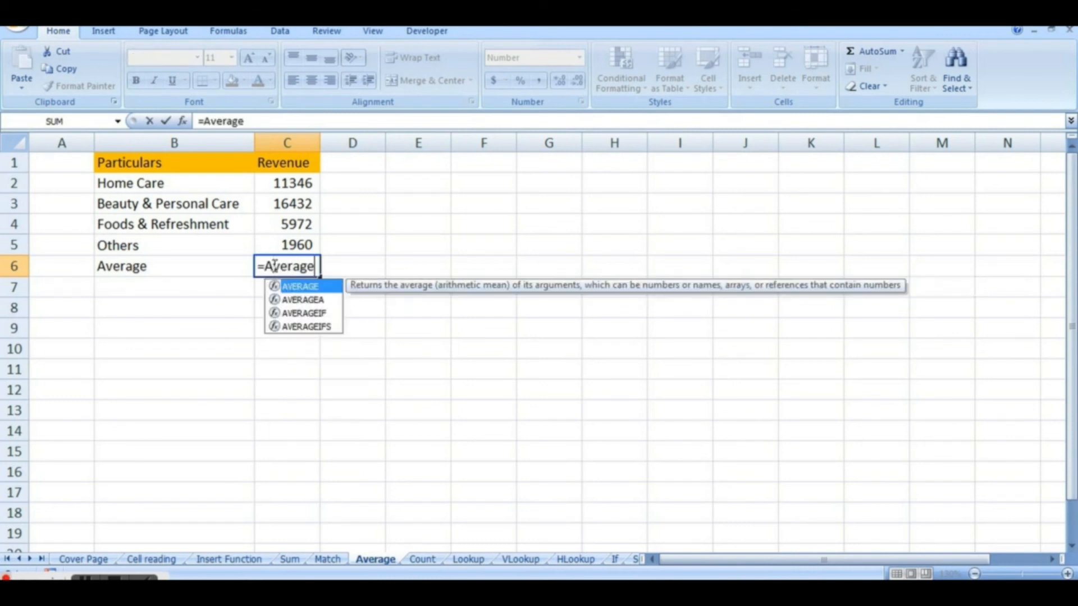
{"action": "double_click", "coordinate": [304, 287]}
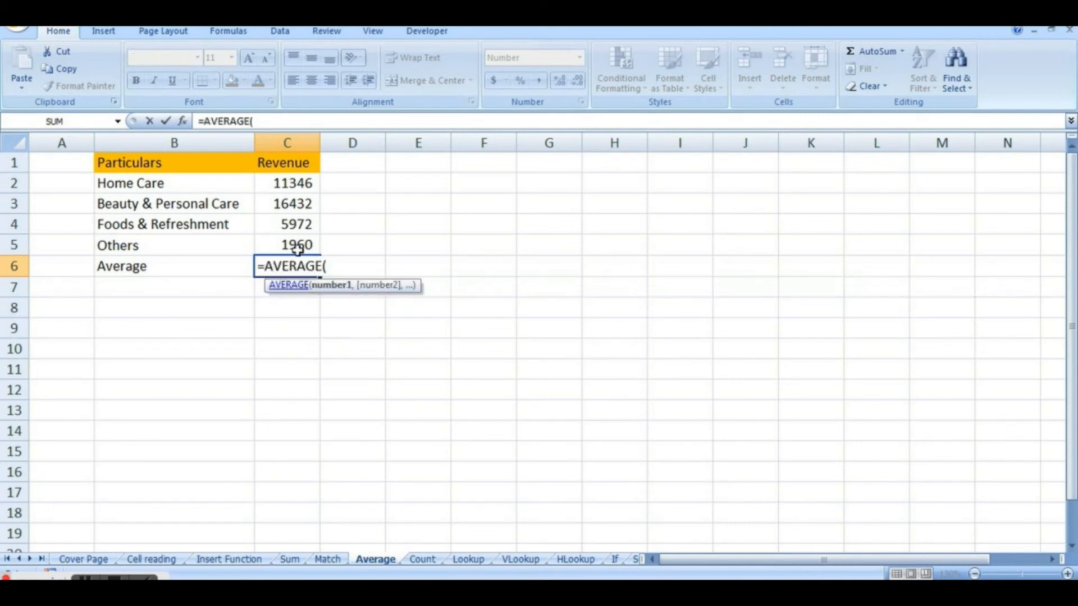
{"action": "left_click_drag", "start_coordinate": [301, 183], "coordinate": [299, 238]}
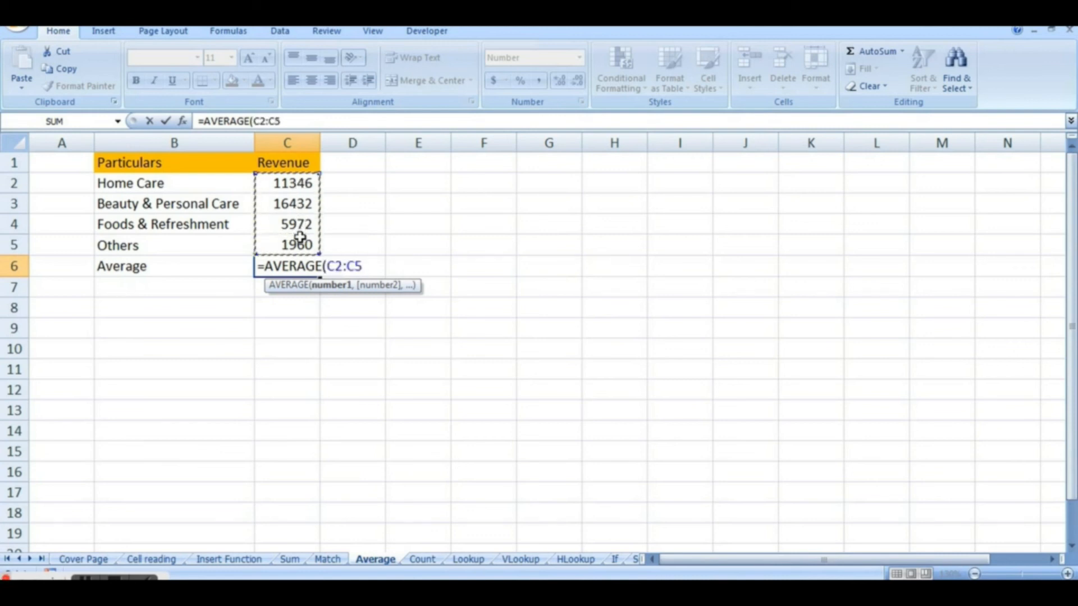
{"action": "type", "text": ")"}
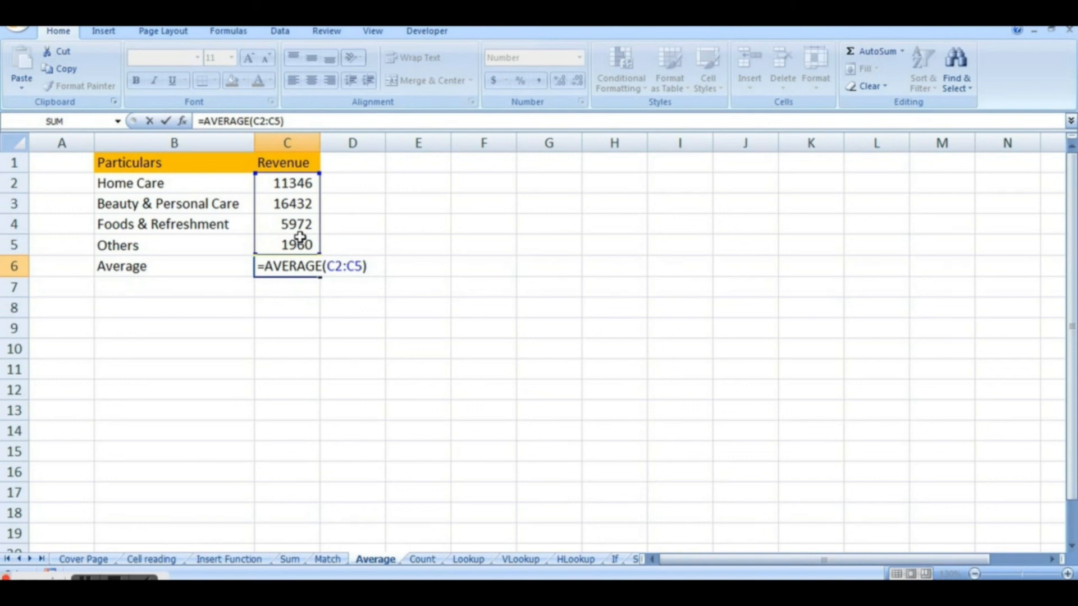
{"action": "key", "text": "Return"}
Check the AVERAGE formula's result in C6 against the summary average for the range C2:C5
{"action": "left_click", "coordinate": [304, 266]}
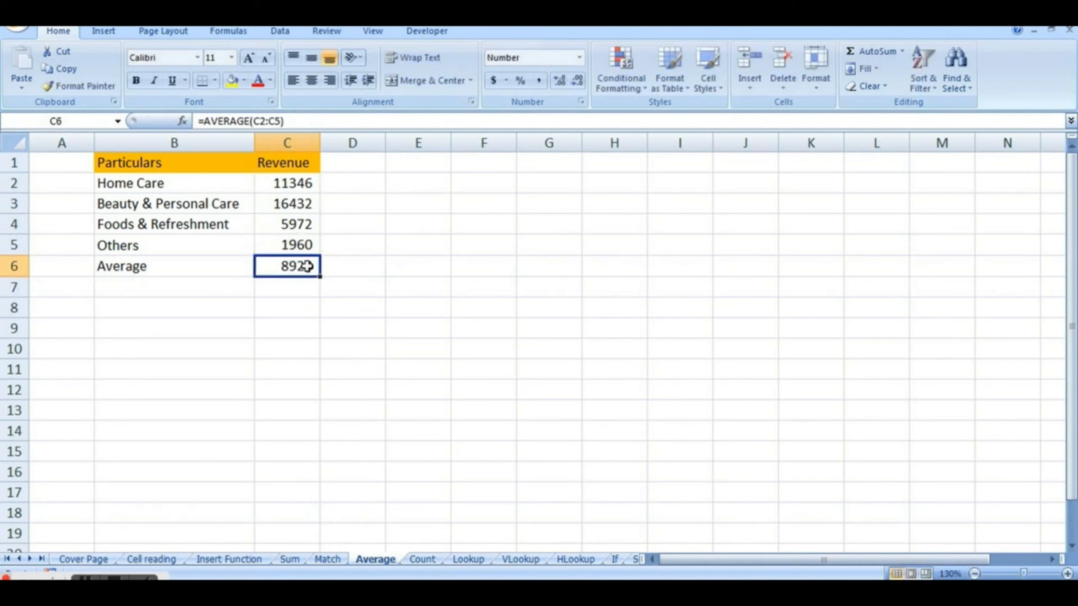
{"action": "left_click_drag", "start_coordinate": [291, 176], "coordinate": [295, 240]}
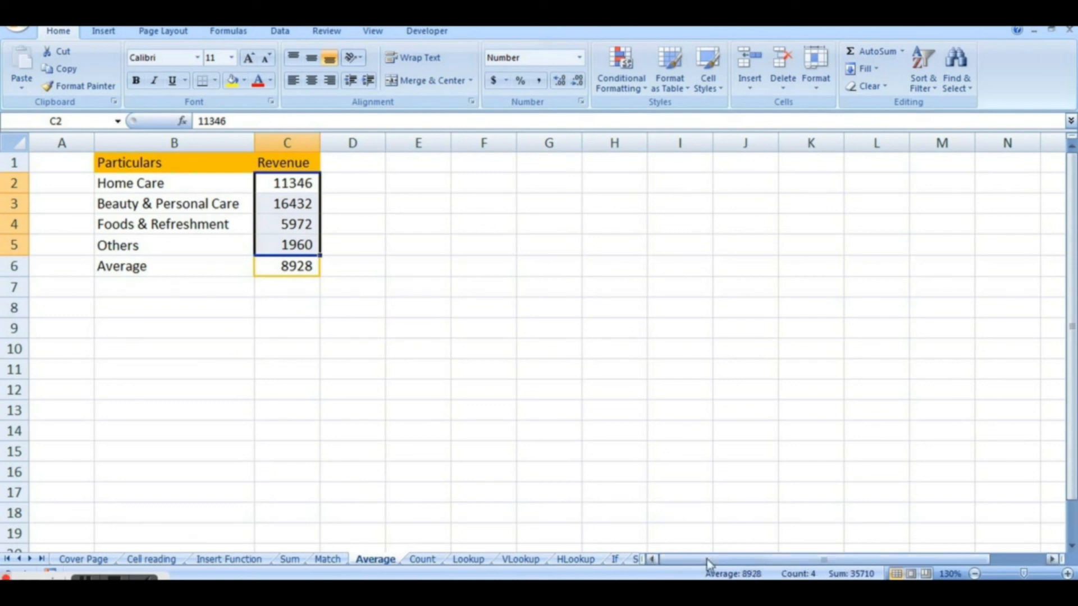
{"action": "left_click", "coordinate": [333, 291]}
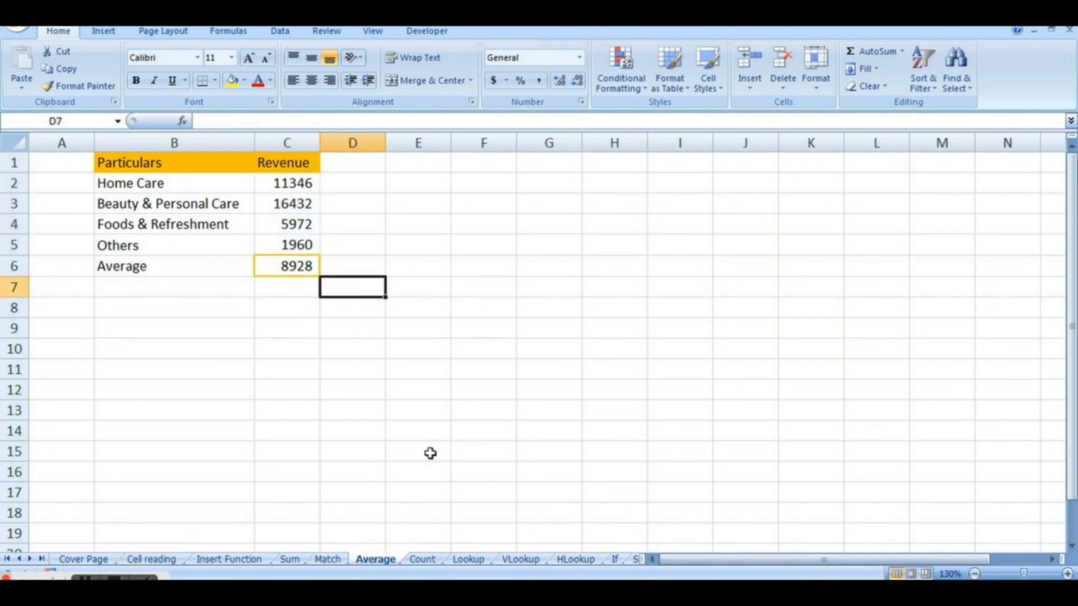
Go to the Count sheet
{"action": "left_click", "coordinate": [423, 561]}
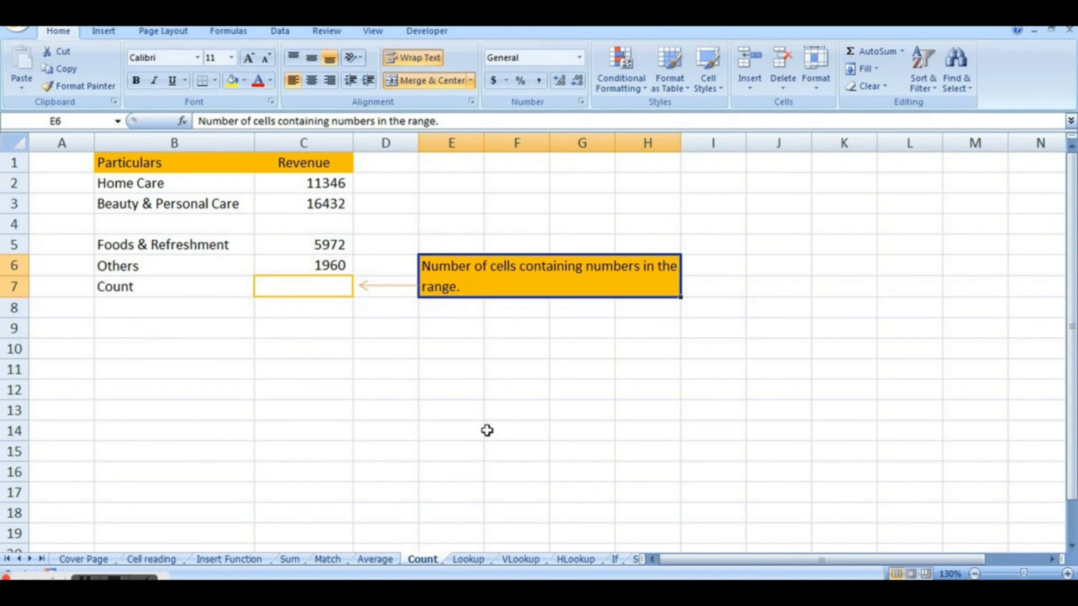
{"action": "left_click", "coordinate": [512, 391]}
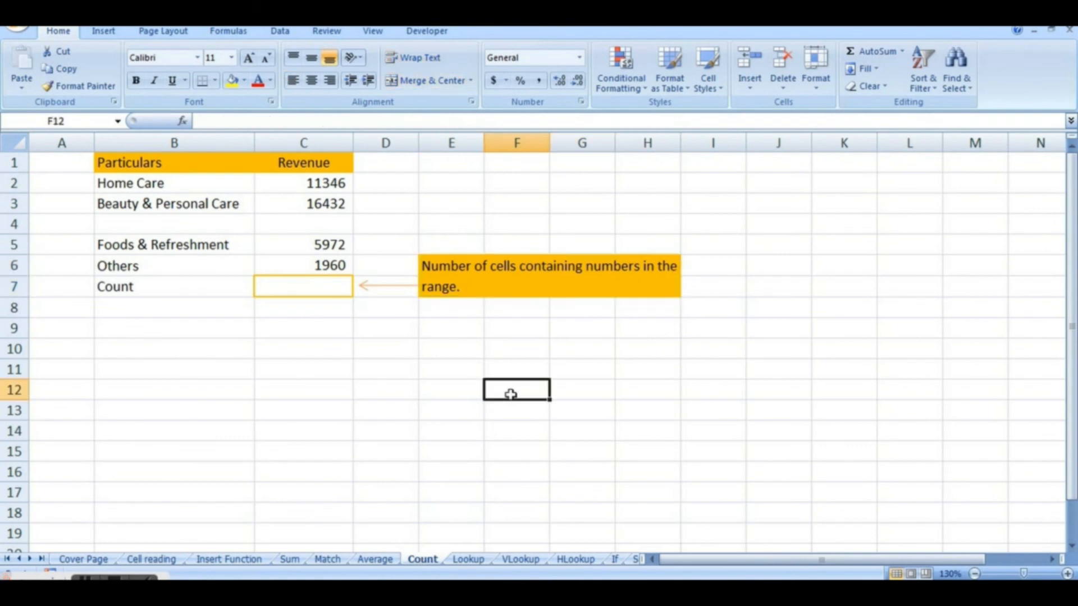
Delete the blank row 4 between Beauty & Personal Care and Foods & Refreshment
{"action": "left_click", "coordinate": [14, 223]}
{"action": "right_click", "coordinate": [15, 225]}
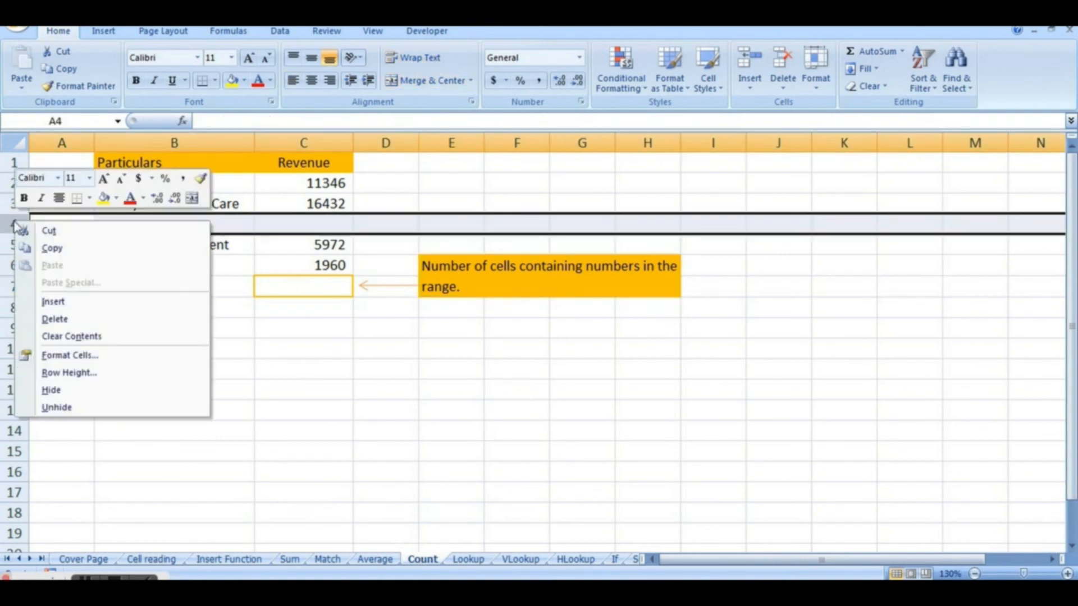
{"action": "left_click", "coordinate": [72, 319]}
{"action": "left_click", "coordinate": [296, 262]}
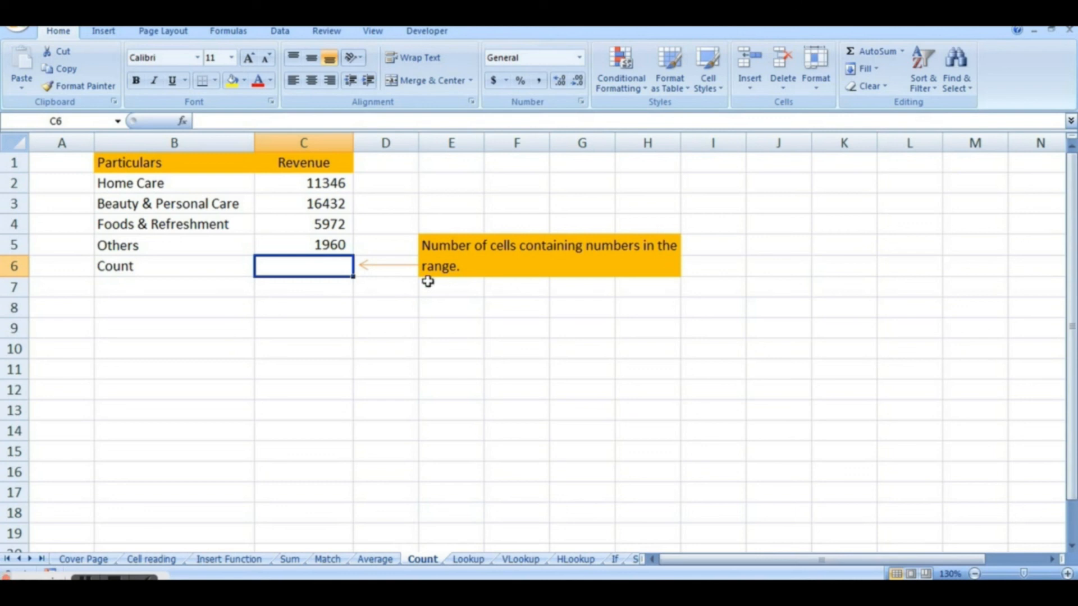
{"action": "left_click", "coordinate": [446, 258]}
{"action": "left_click", "coordinate": [309, 272]}
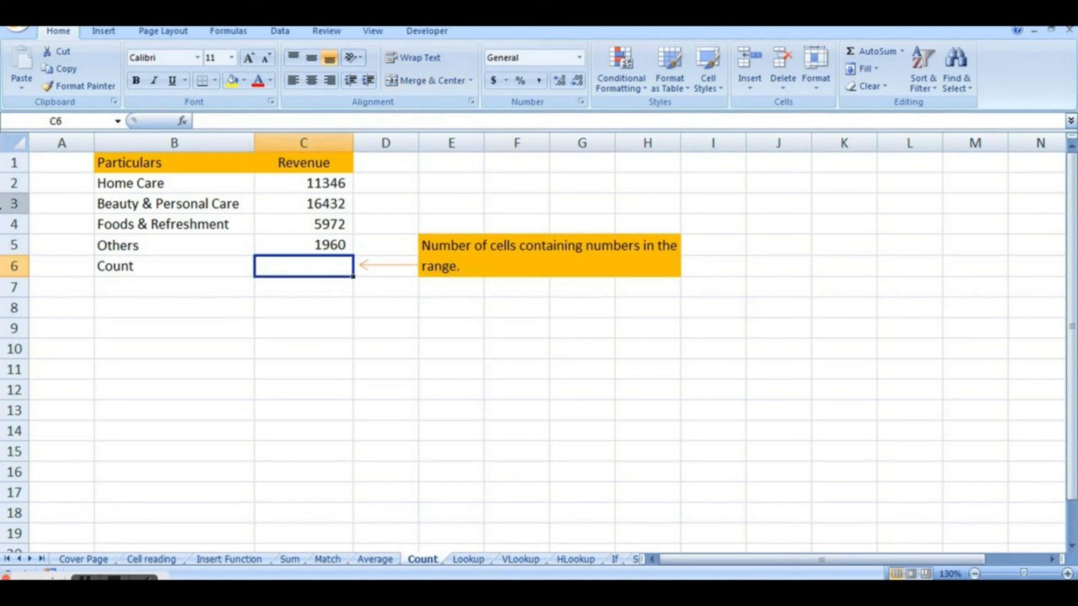
Insert a blank row above Foods & Refreshment, at row 4
{"action": "left_click", "coordinate": [6, 223]}
{"action": "right_click", "coordinate": [7, 223]}
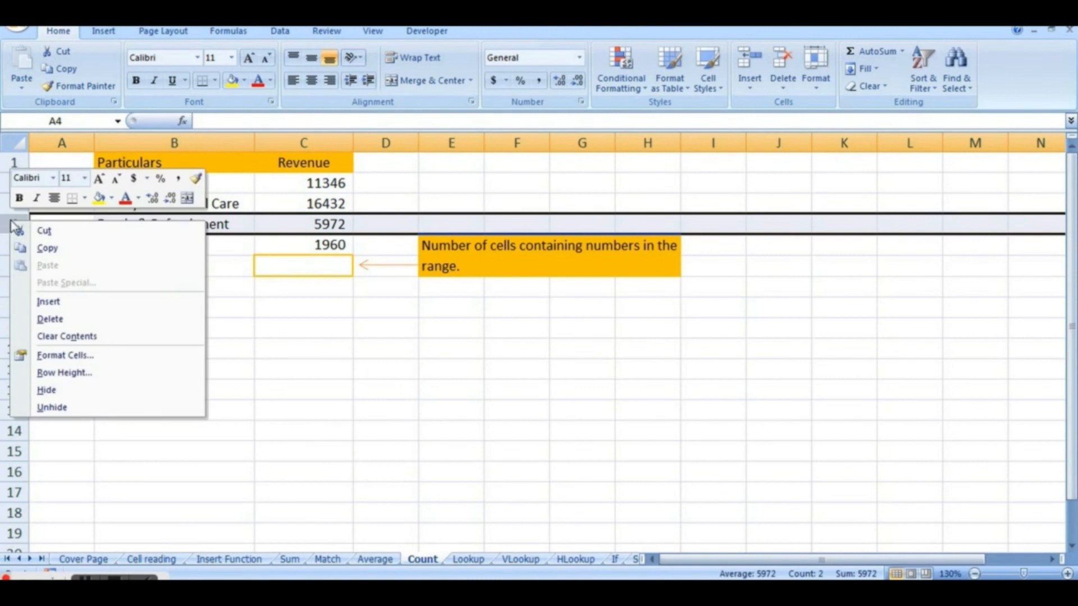
{"action": "left_click", "coordinate": [55, 303]}
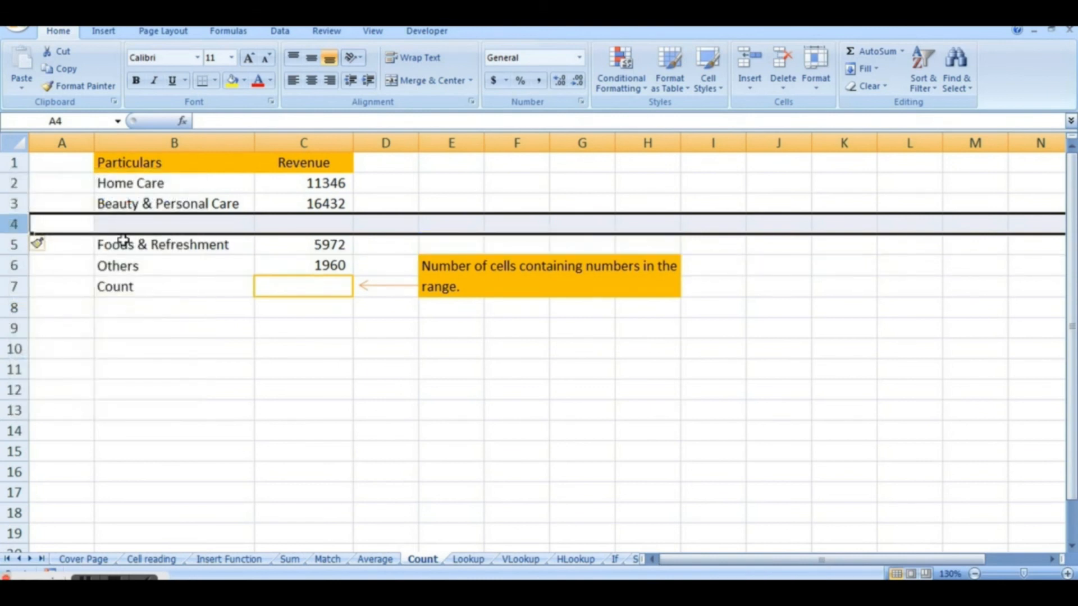
Count the numeric revenue cells in C7 with the formula =COUNT(C2:C6), including the blank cell in the range
{"action": "left_click", "coordinate": [296, 294]}
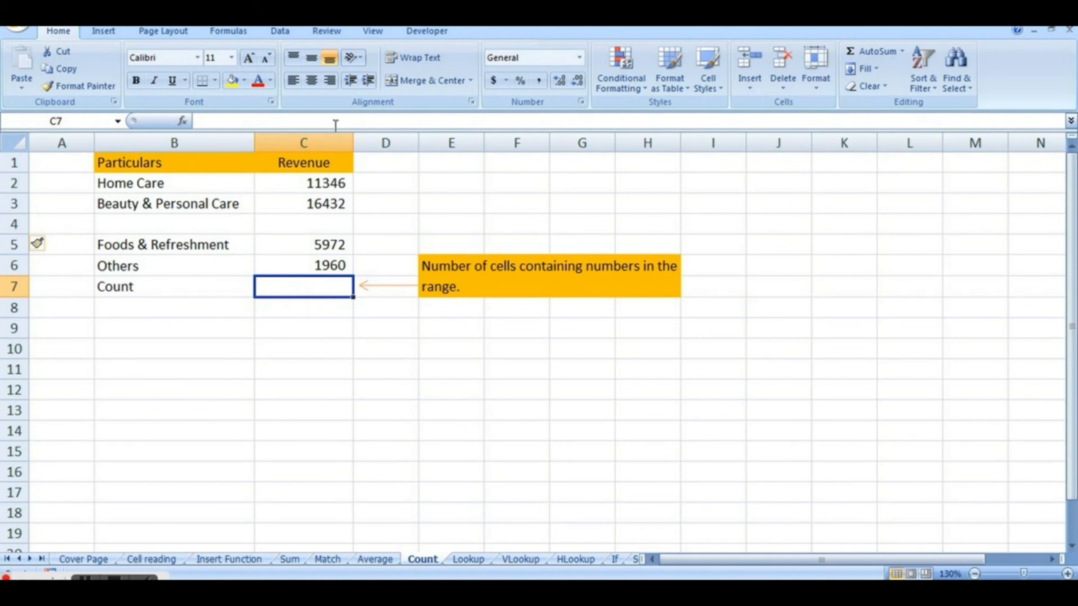
{"action": "left_click", "coordinate": [324, 141]}
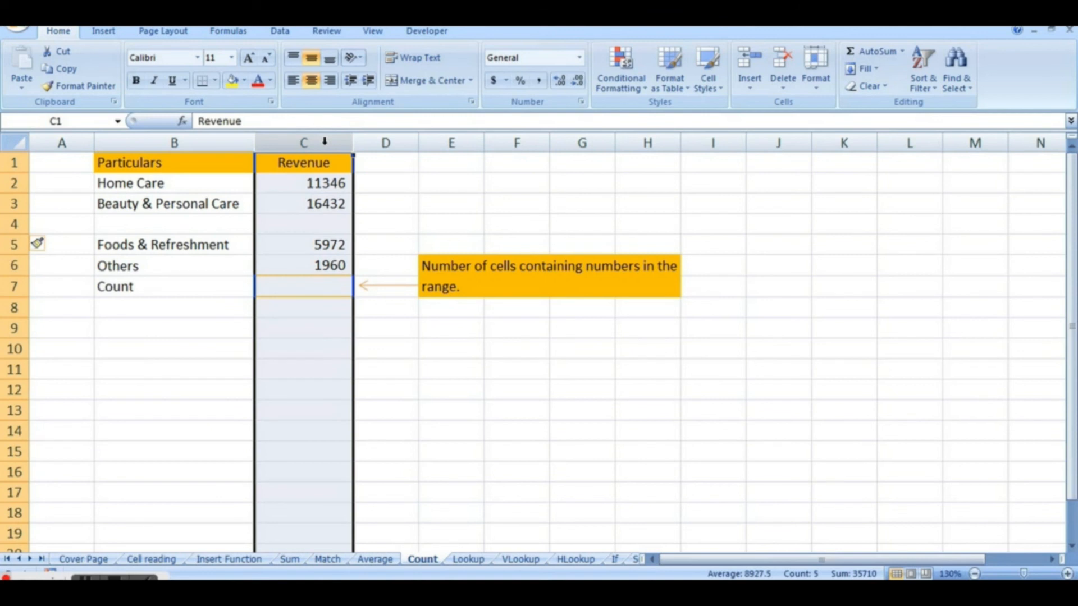
{"action": "left_click", "coordinate": [321, 286]}
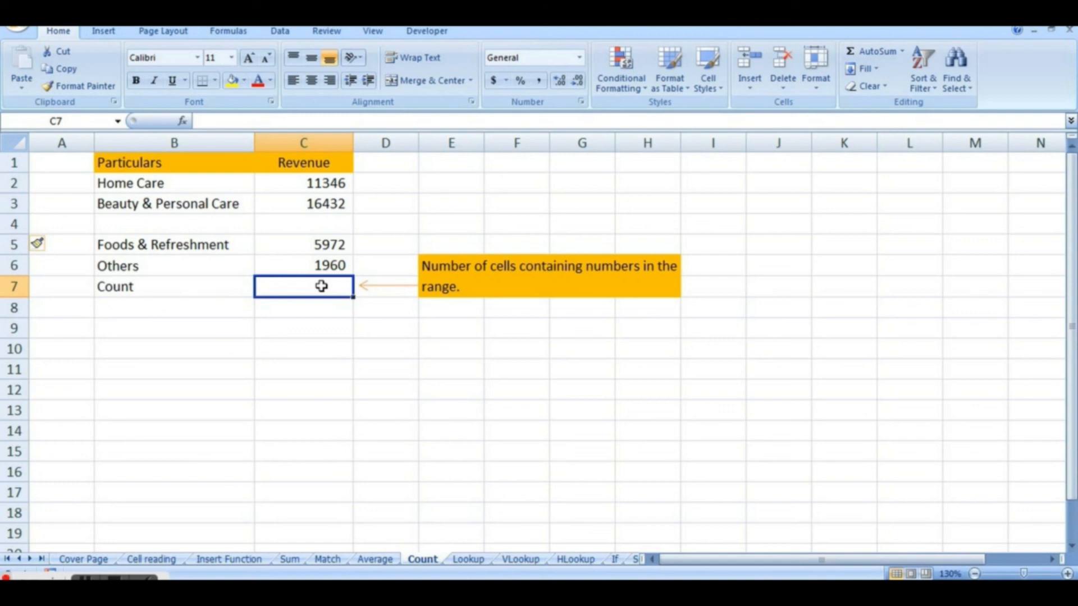
{"action": "type", "text": "=Count"}
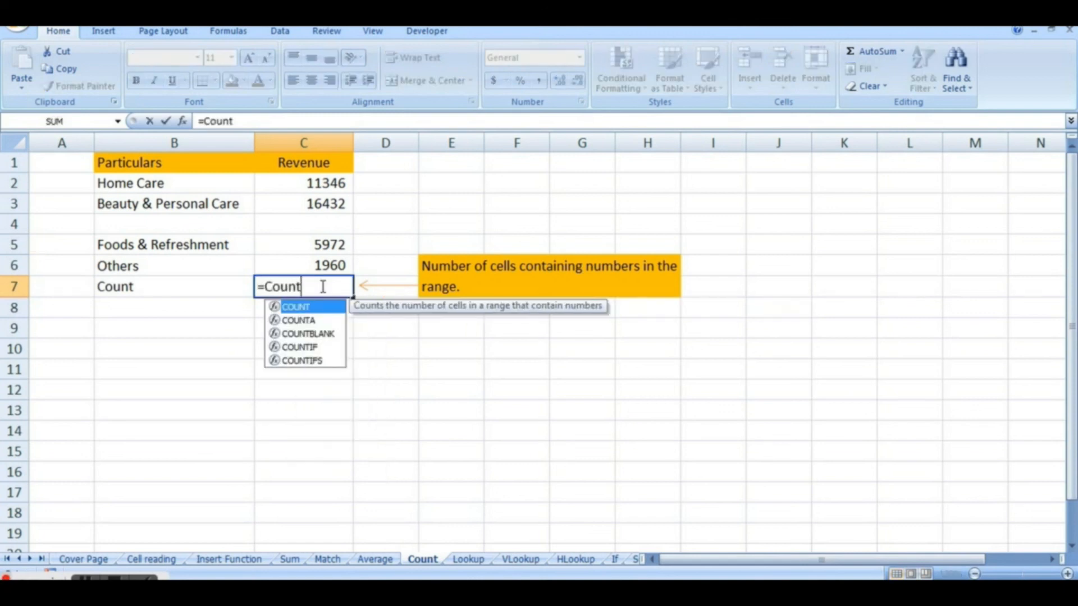
{"action": "key", "text": "Tab"}
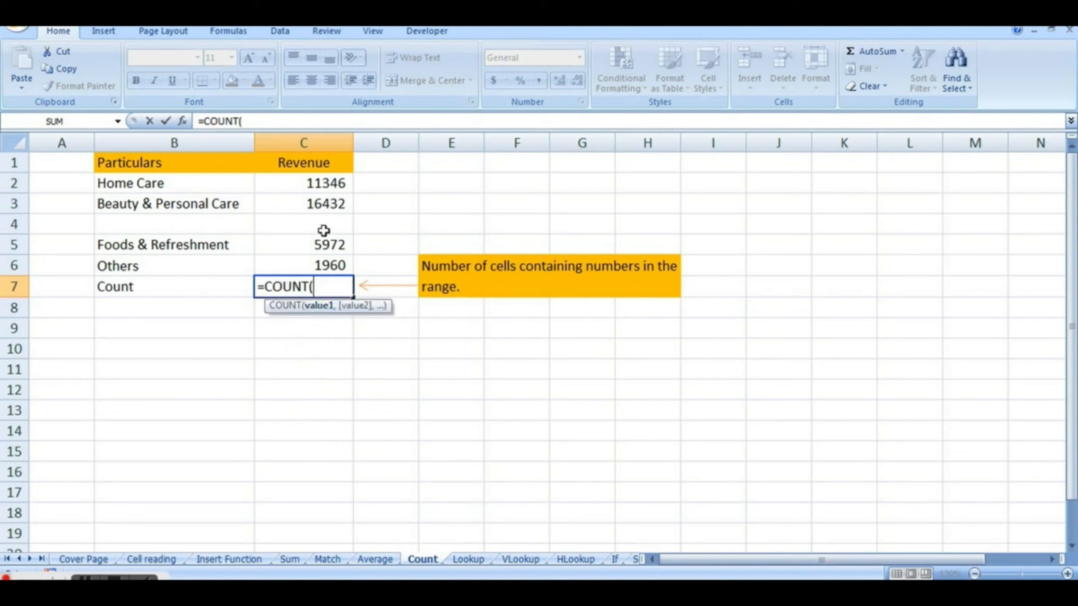
{"action": "left_click_drag", "start_coordinate": [324, 185], "coordinate": [325, 255]}
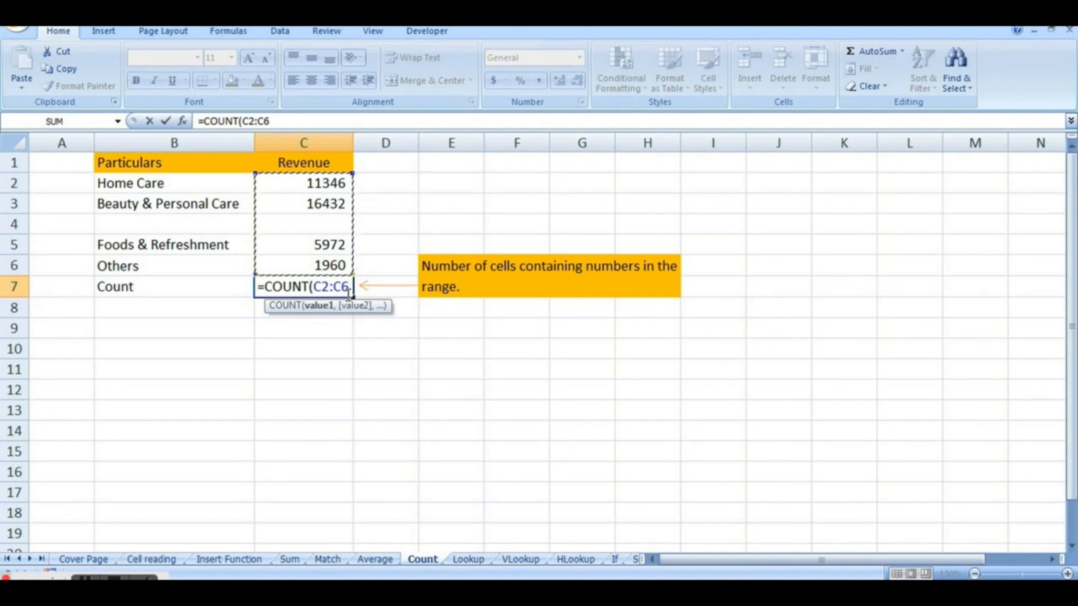
{"action": "type", "text": ")"}
{"action": "key", "text": "Return"}
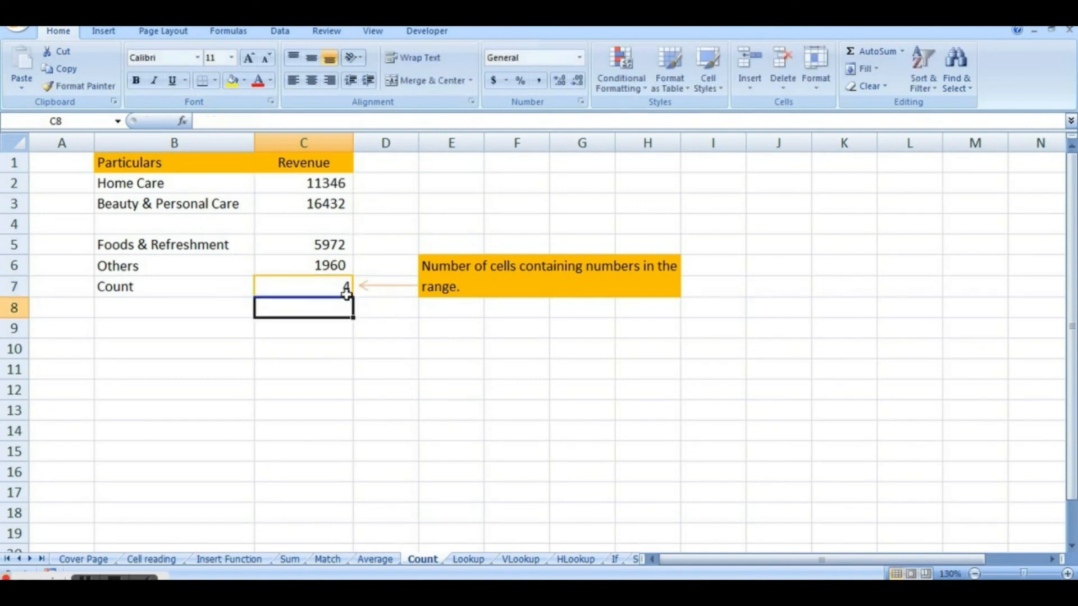
Compare the COUNT result in C7 with the blank cell C4 to examine how empty cells are treated
{"action": "left_click", "coordinate": [342, 288]}
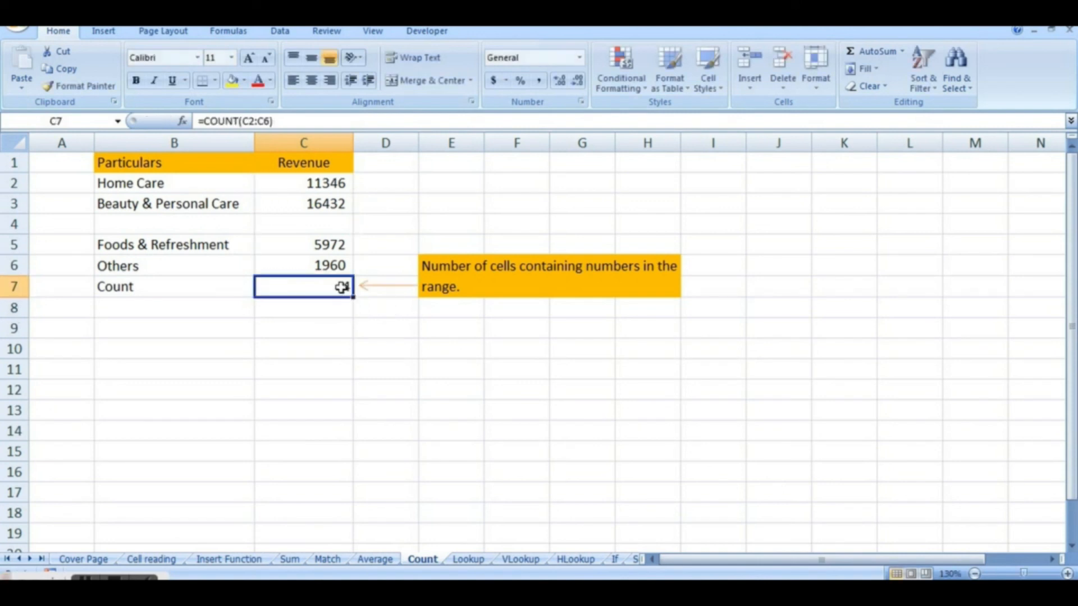
{"action": "left_click", "coordinate": [339, 223]}
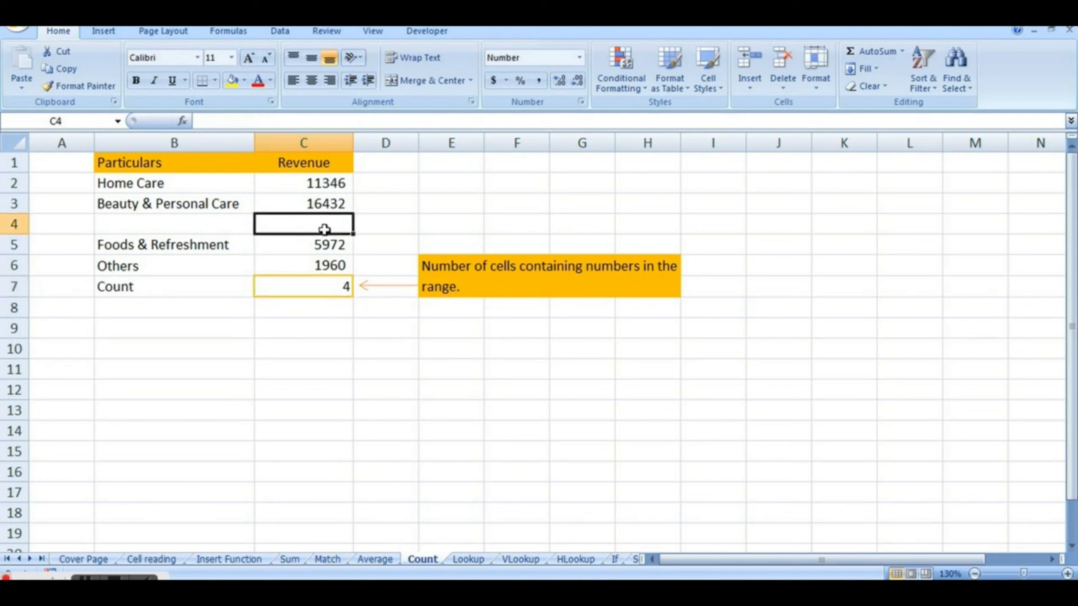
{"action": "left_click", "coordinate": [338, 280]}
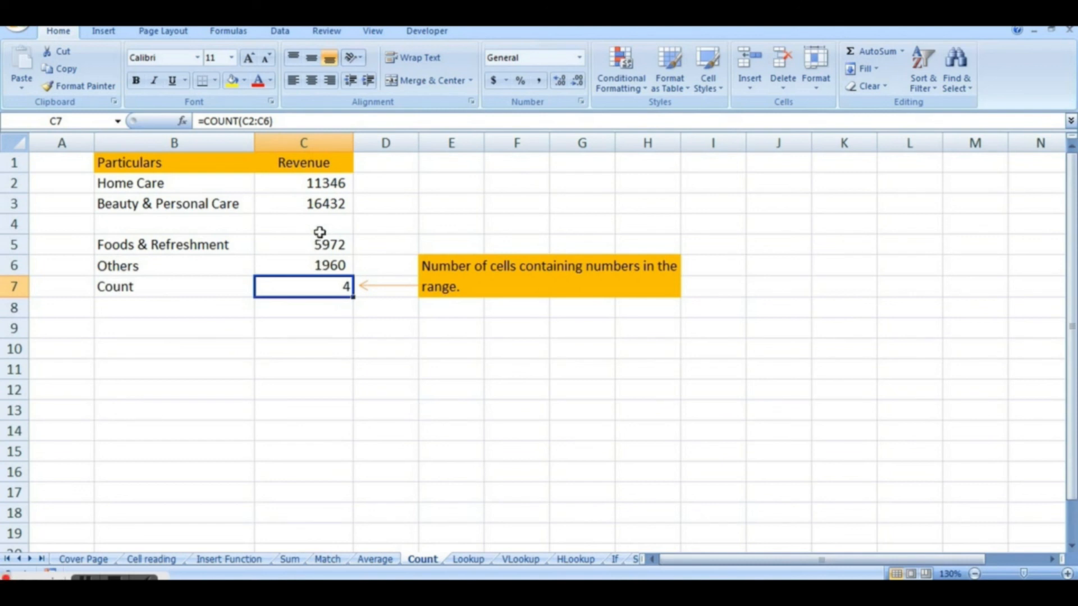
{"action": "left_click", "coordinate": [320, 232]}
{"action": "left_click", "coordinate": [318, 287]}
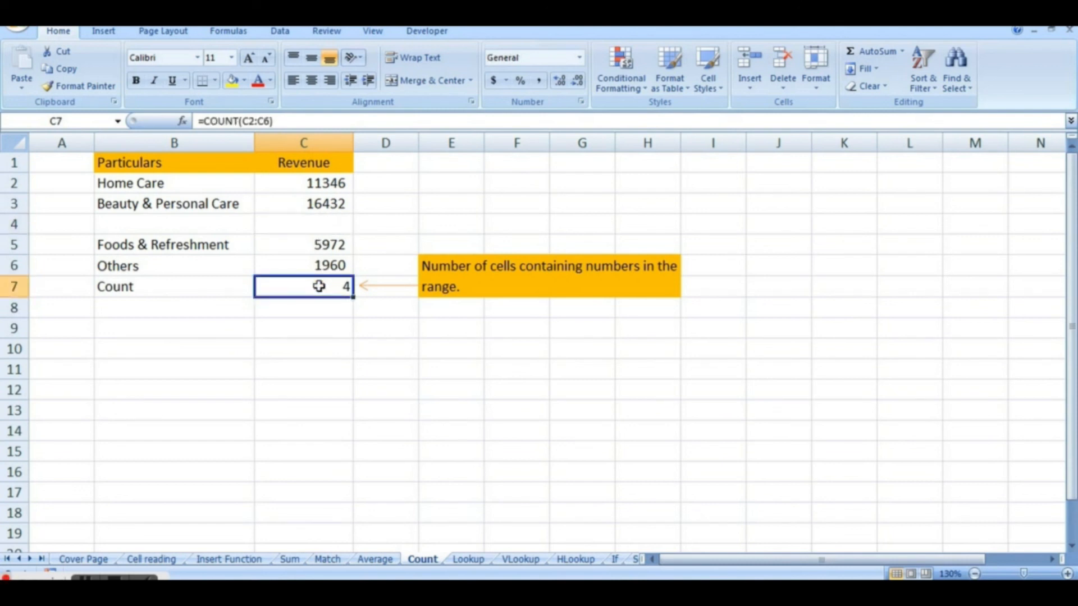